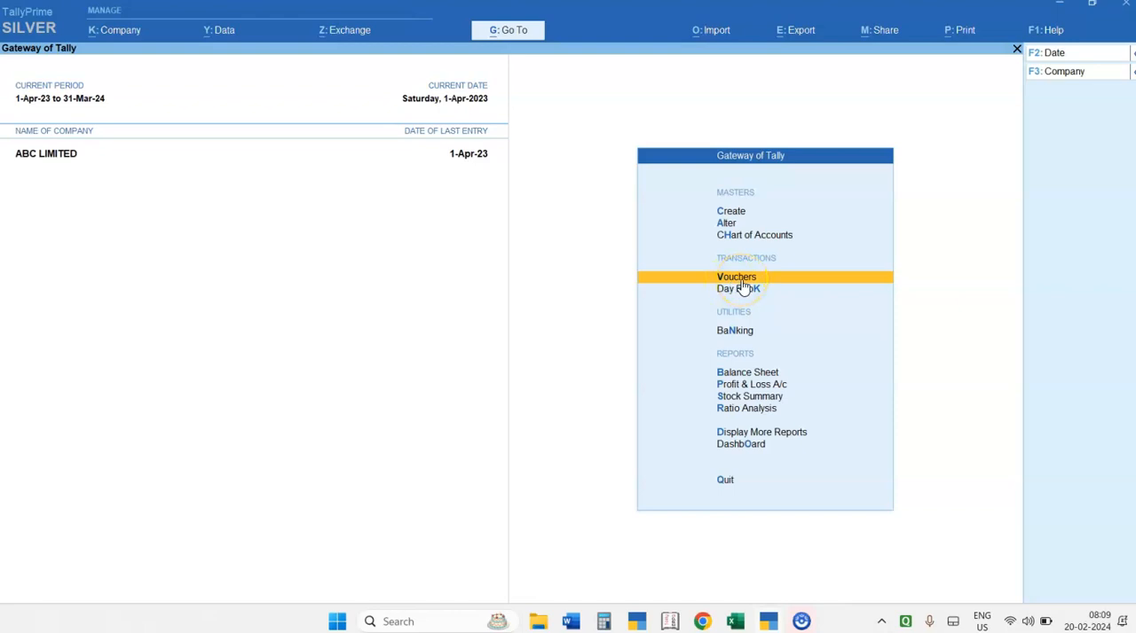
Open a new purchase voucher for ABC LIMITED and set its voucher mode to Item Invoice
left_click(742, 282)
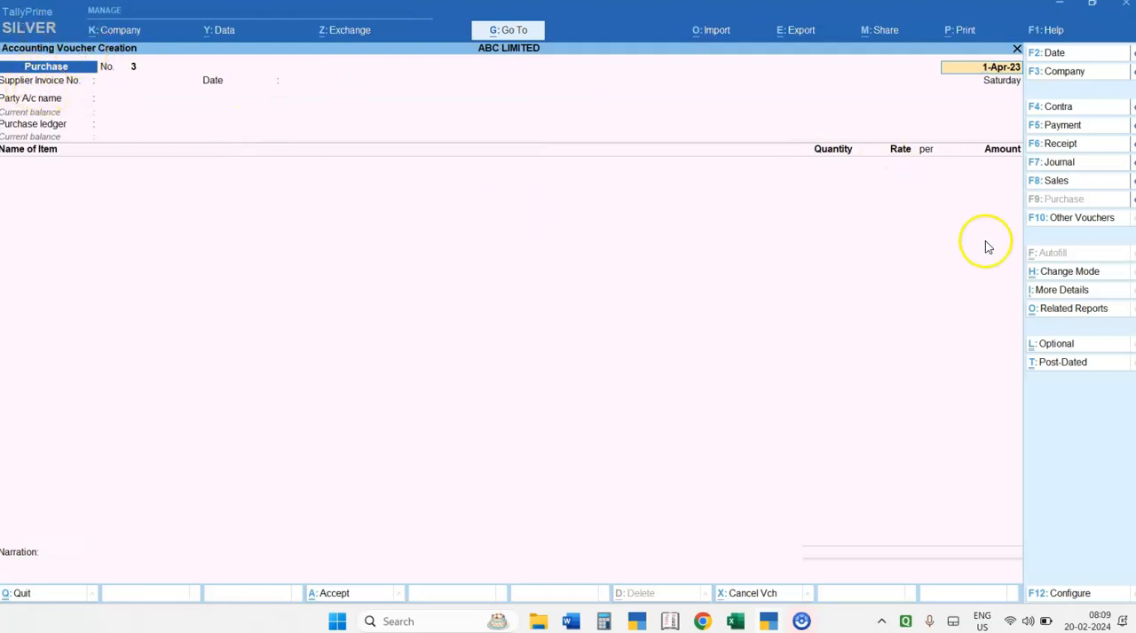
left_click(1072, 275)
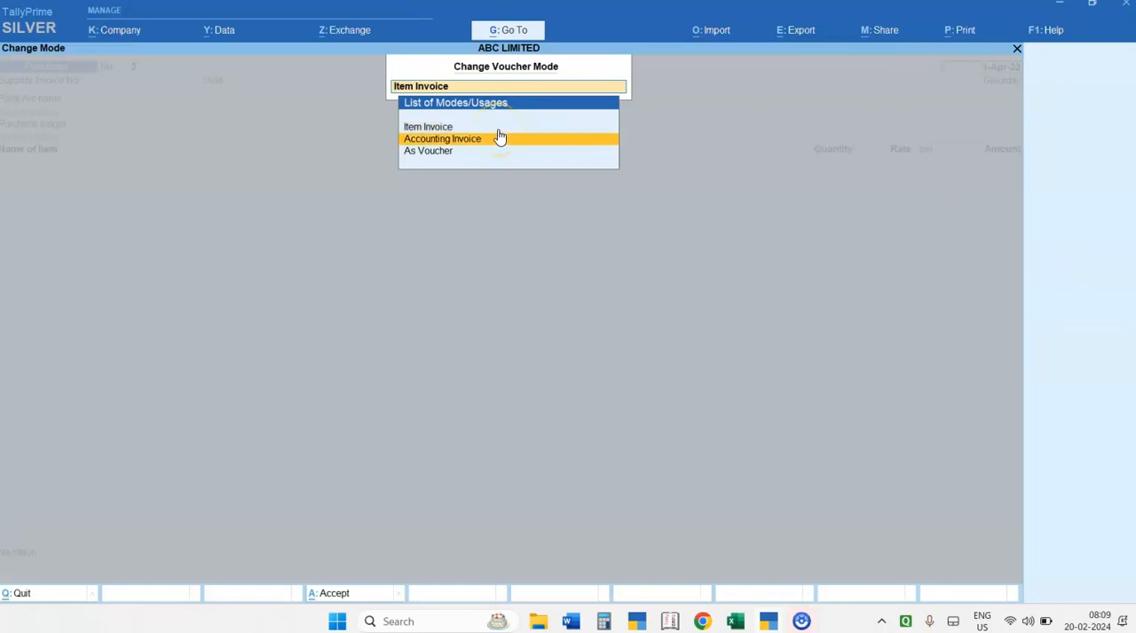
key("Down")
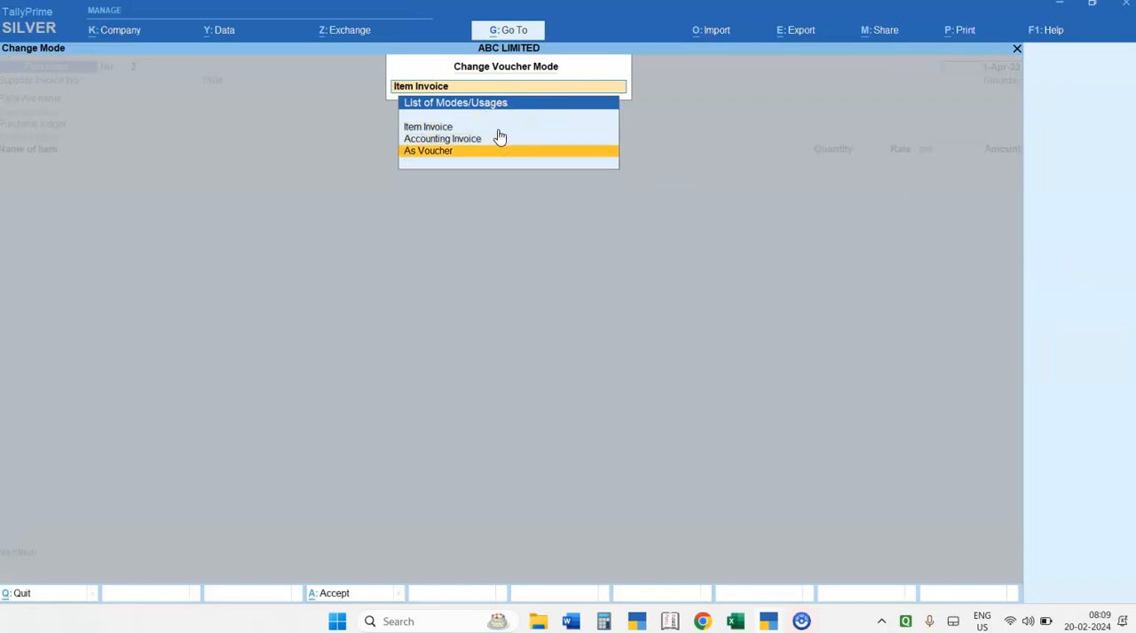
key("Up")
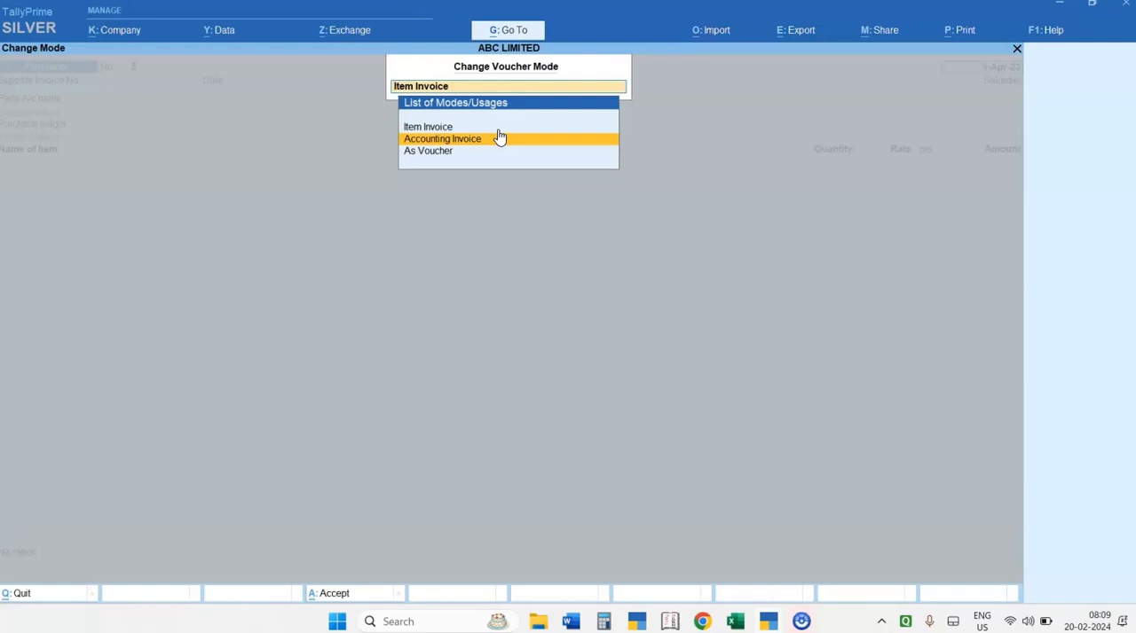
key("Up")
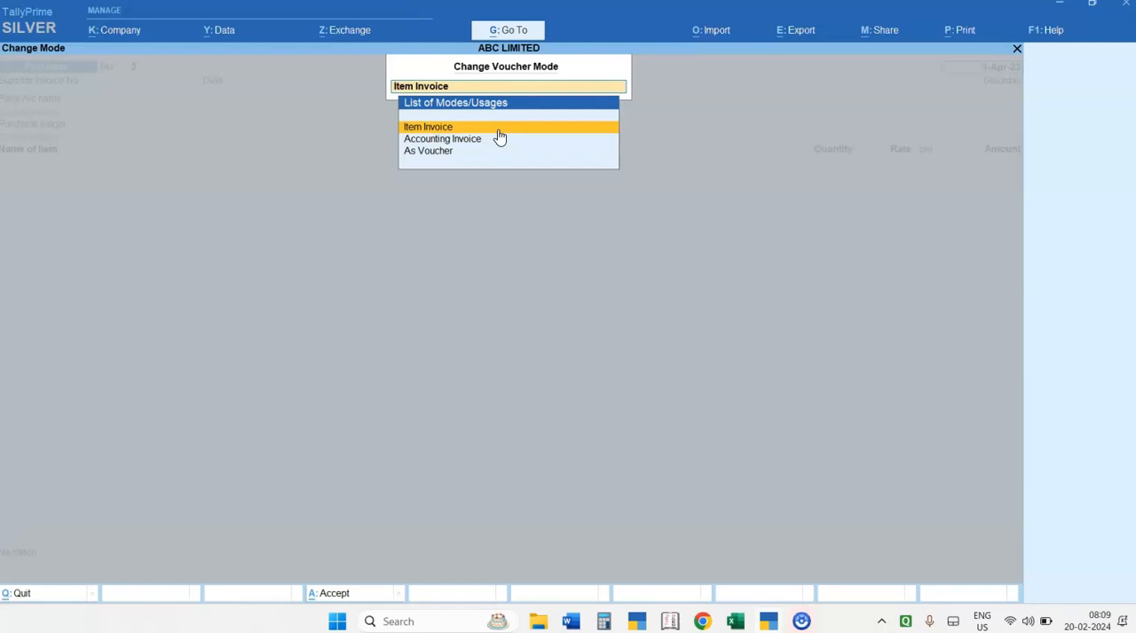
key("Down")
key("Down")
key("Up")
key("Up")
key("Return")
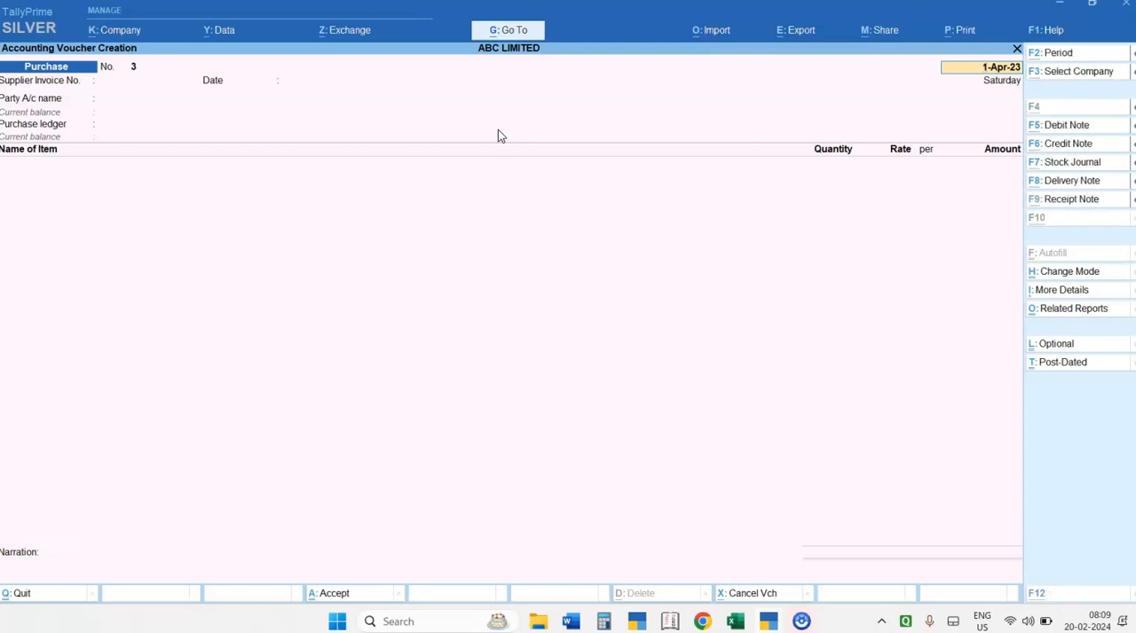
Switch to the Tally transactions document in Word and read the supplier, quantity, rate and GST details of the inventory purchase entry
key("alt+Tab")
key("alt+Tab")
key("alt+Tab")
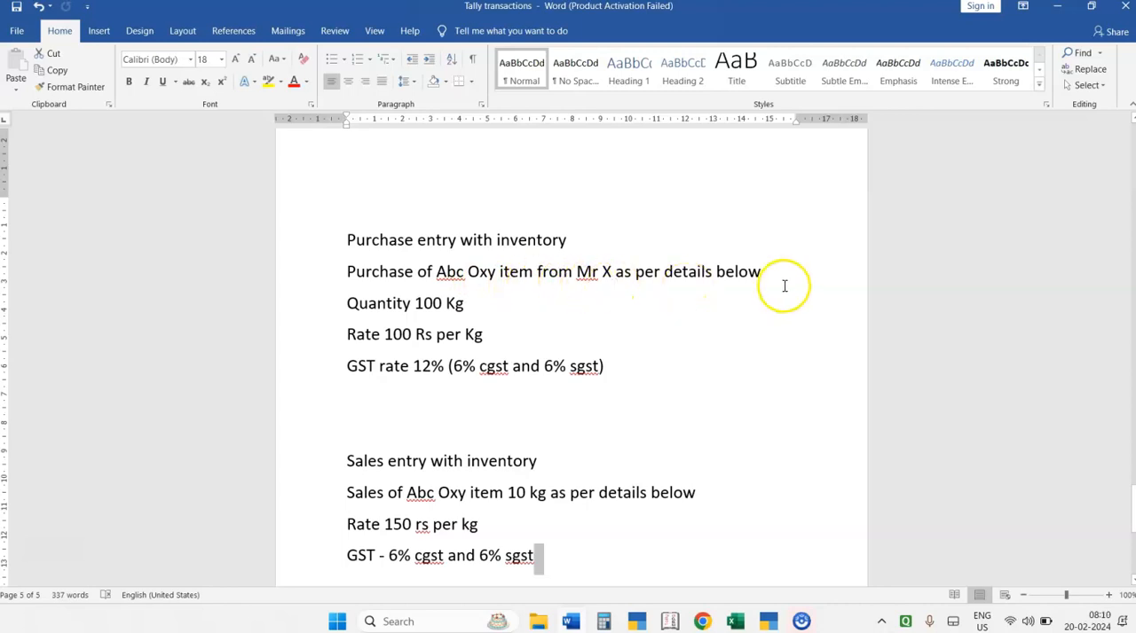
left_click(470, 308)
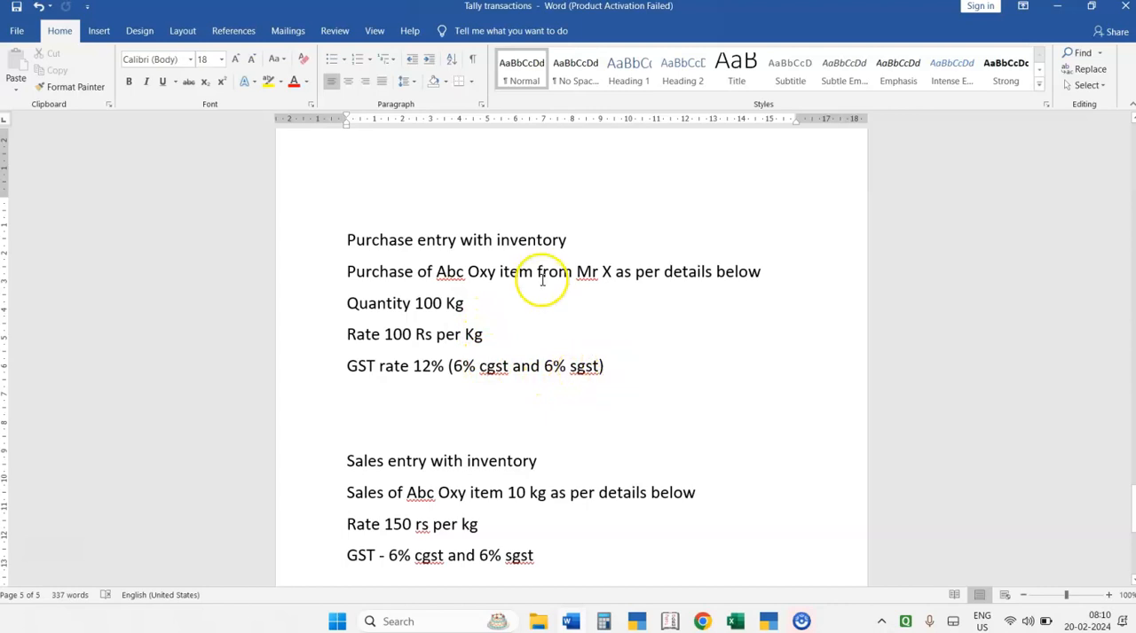
left_click_drag(576, 271, 641, 277)
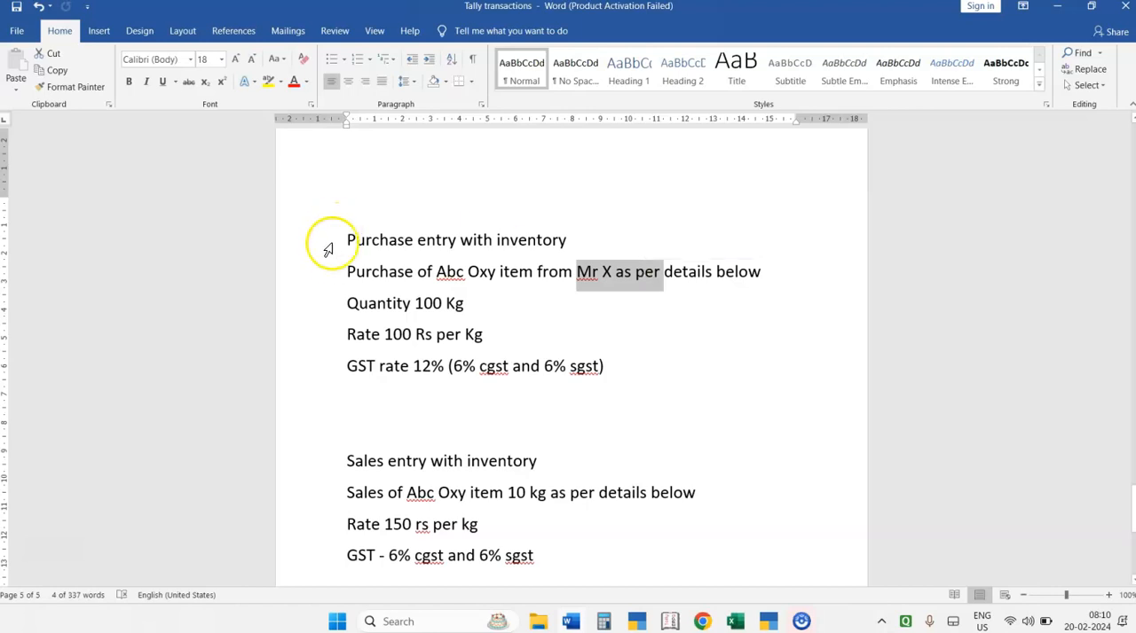
left_click(344, 273)
double_click(402, 282)
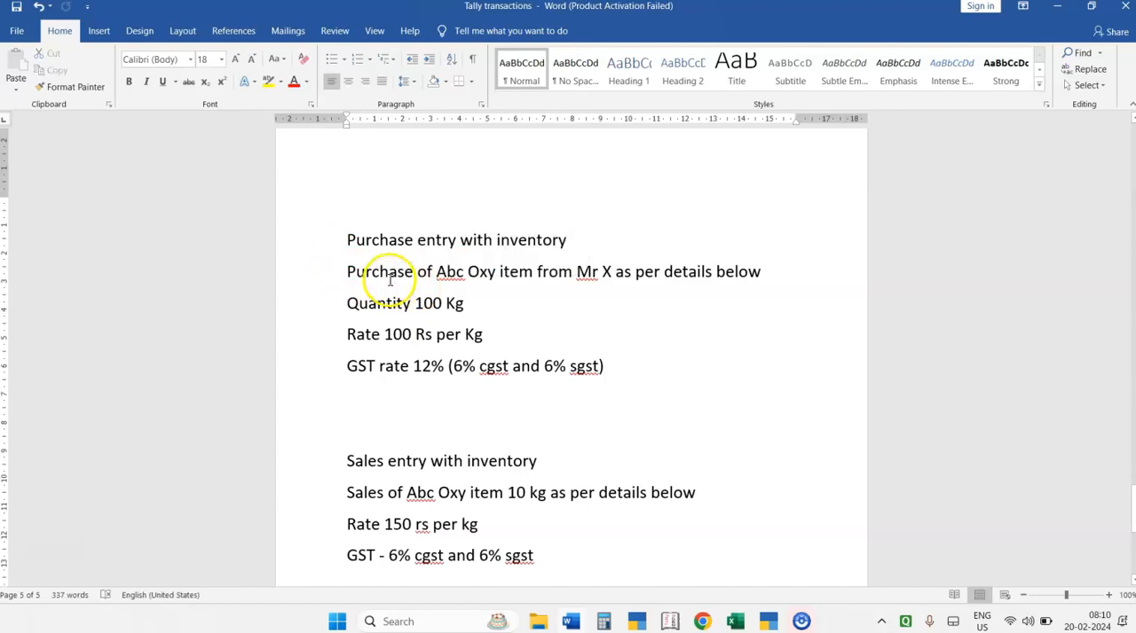
left_click_drag(479, 366, 599, 382)
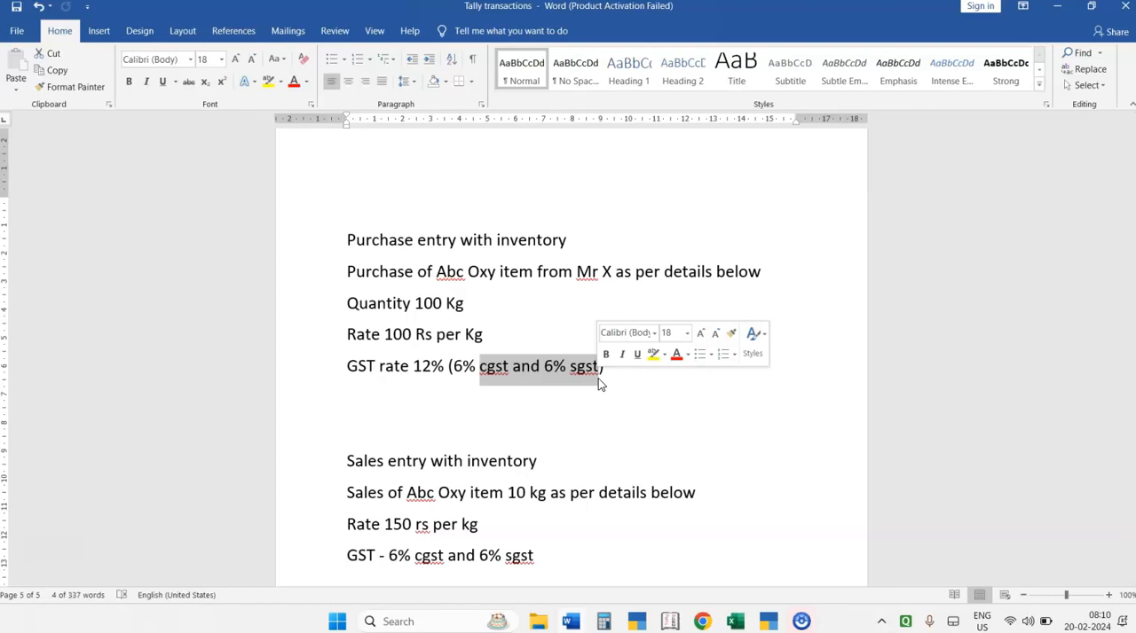
Back in TallyPrime, enter supplier invoice number v dated 1-Apr-23, with party account X and purchase ledger PURCHASES
key("alt+Tab")
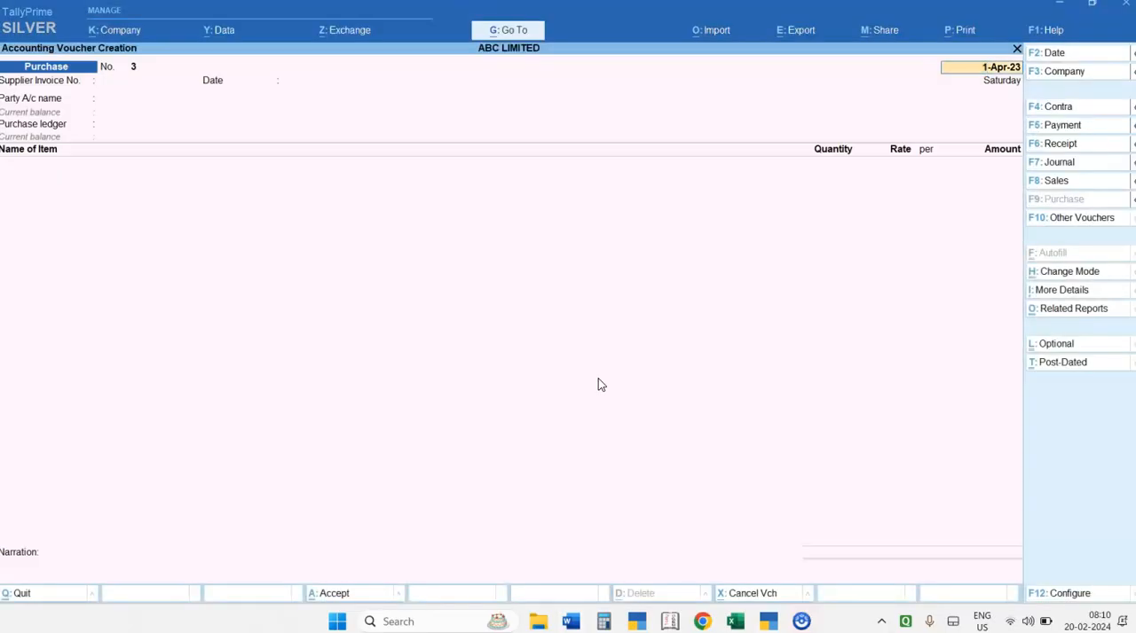
key("Return")
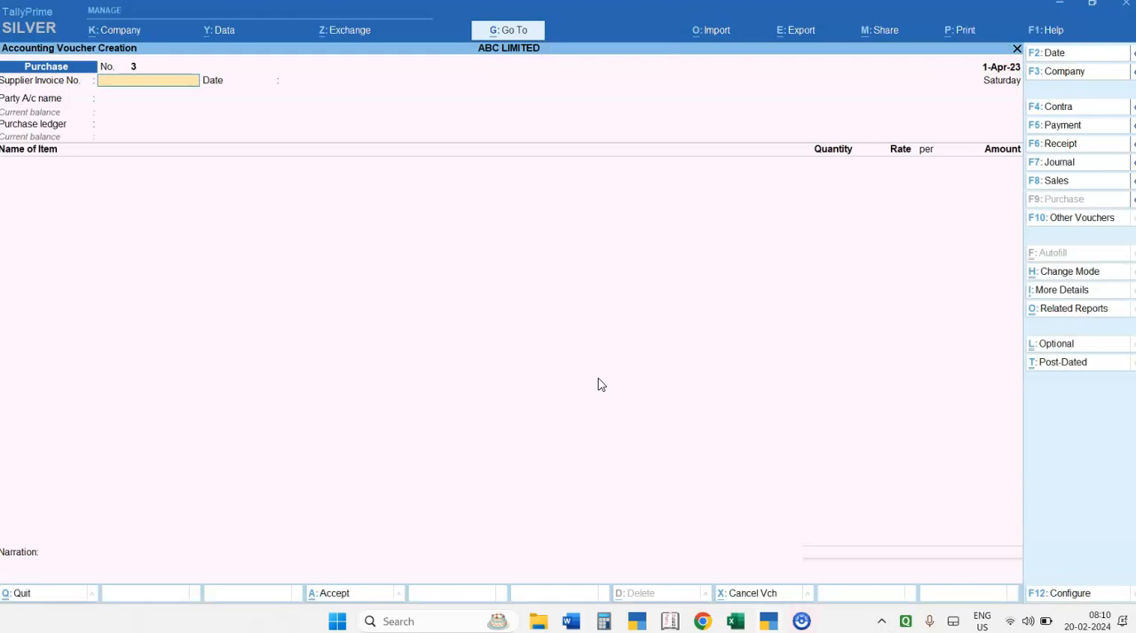
key("Return")
key("Return")
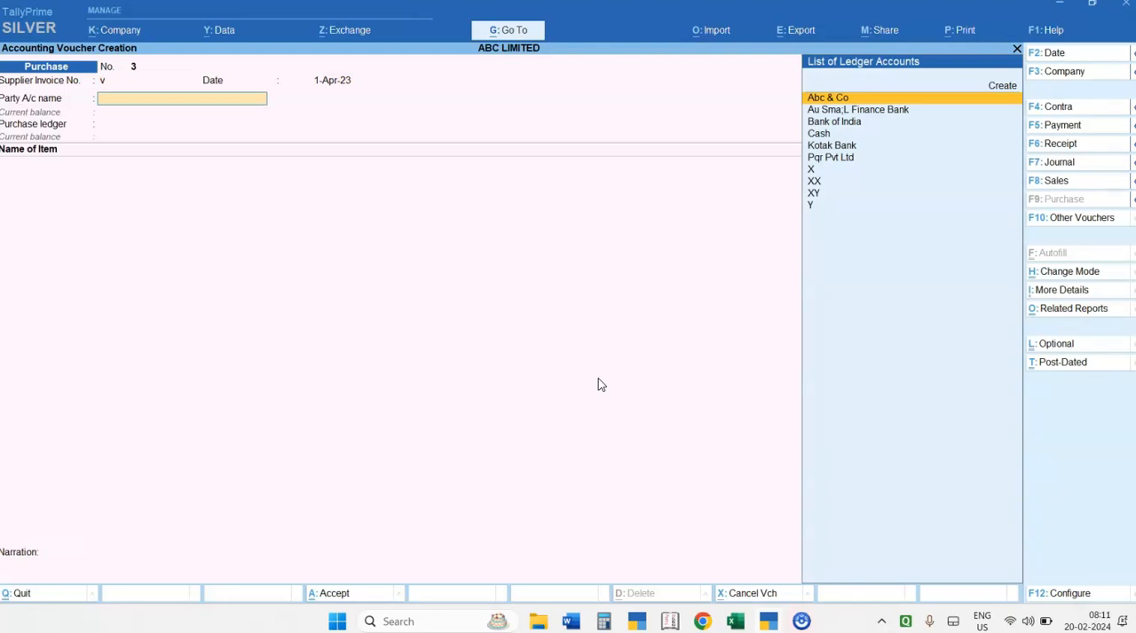
key("Down")
key("Down")
key("Down")
key("Down")
key("Down")
key("Down")
key("Return")
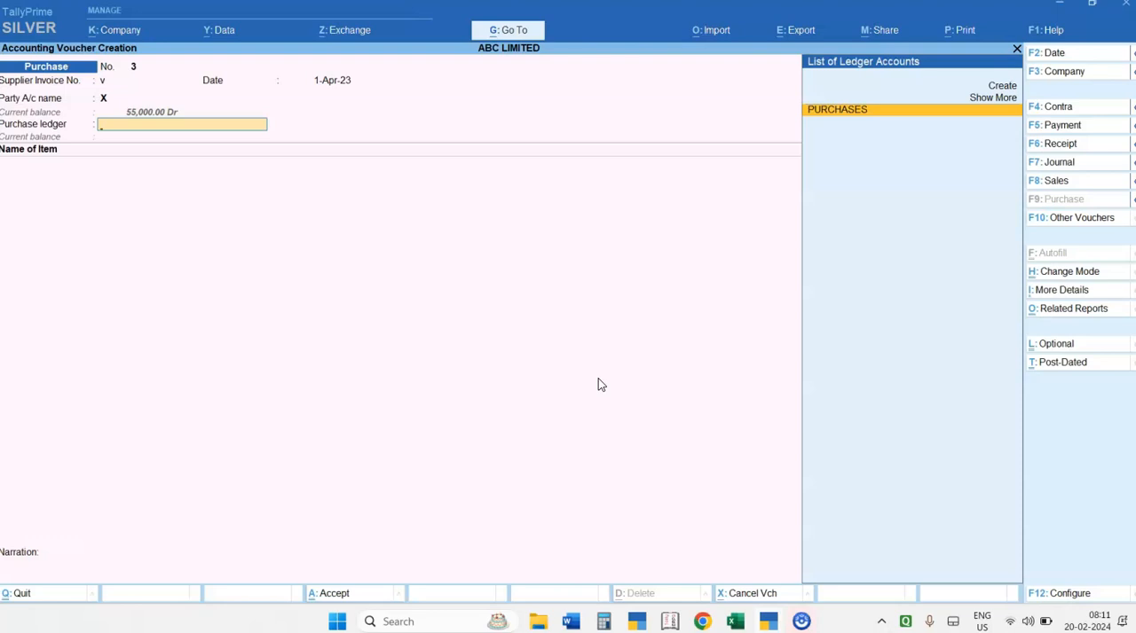
key("Return")
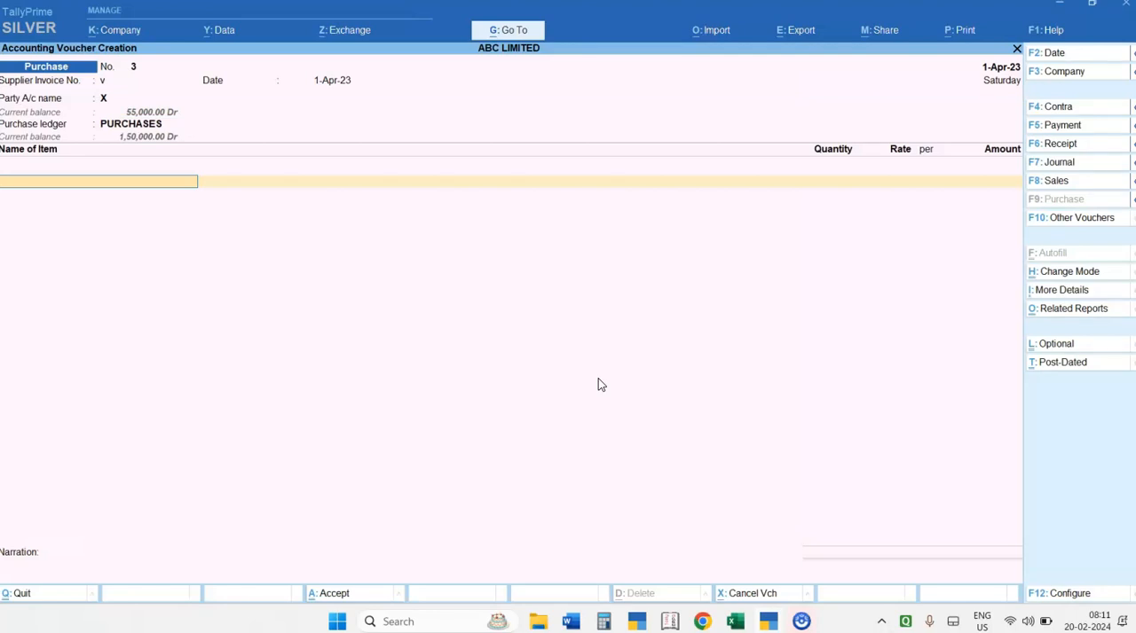
Add the stock item Abc Oxy to the purchase voucher and assign it tracking number v
type("A")
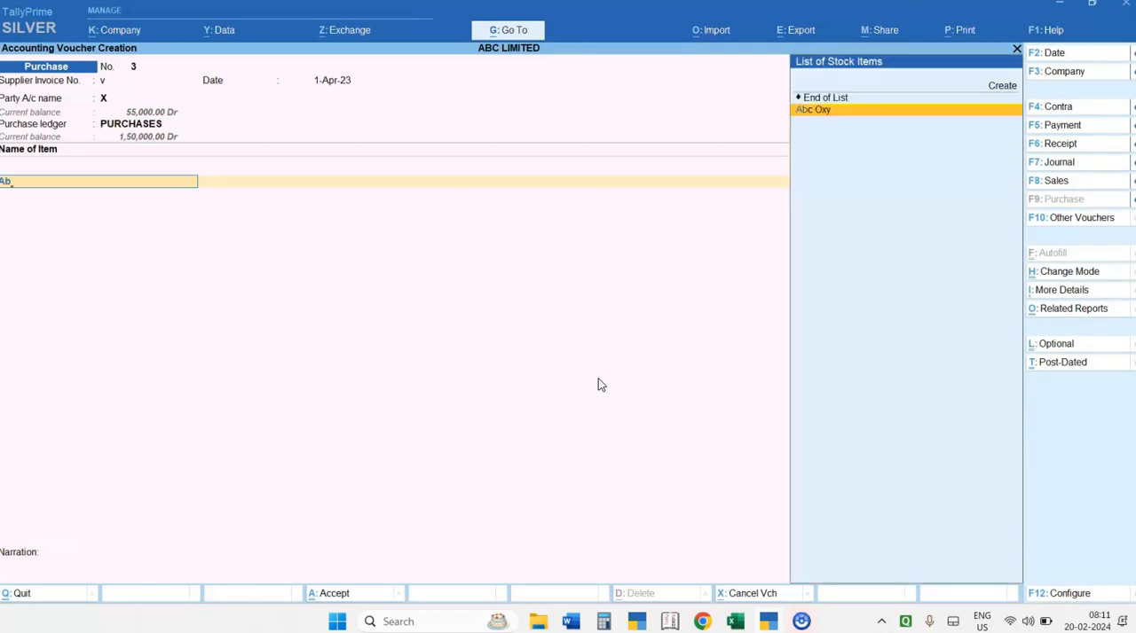
type("b")
key("Return")
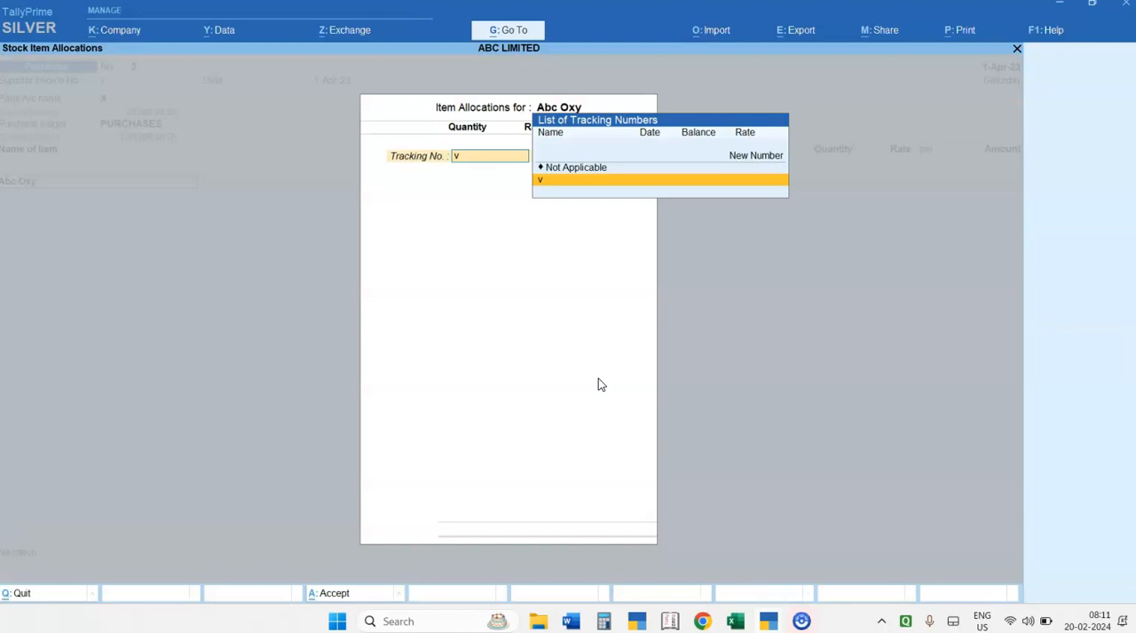
key("Return")
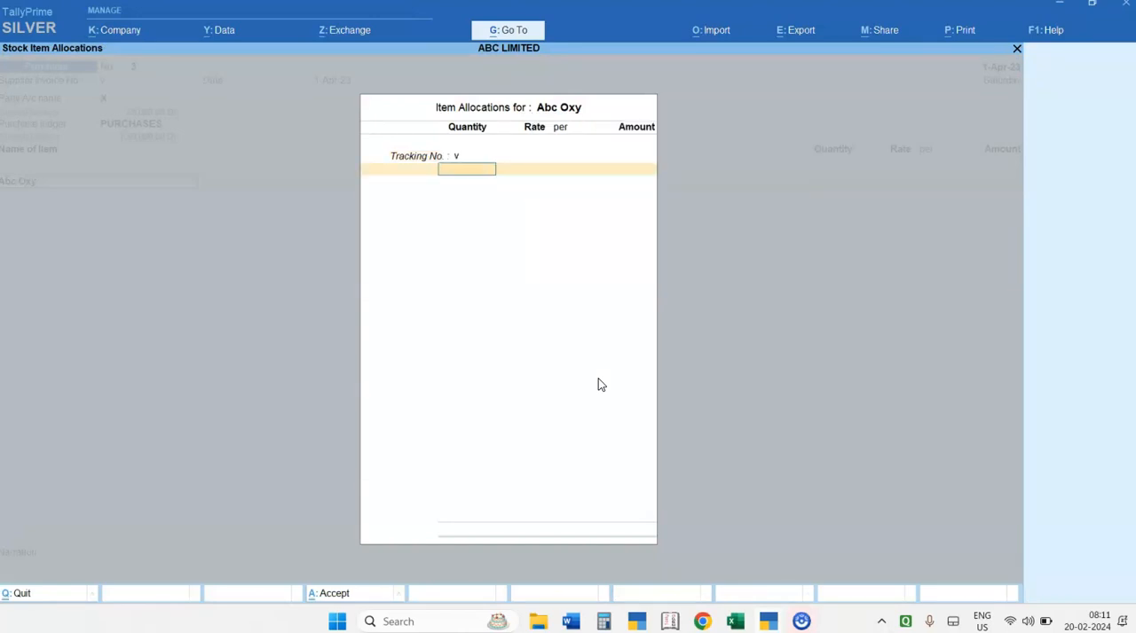
Allocate 100 kg of Abc Oxy at a rate of 100 per kg and finish the item list
type("100")
key("Return")
type("100")
key("Return")
key("Return")
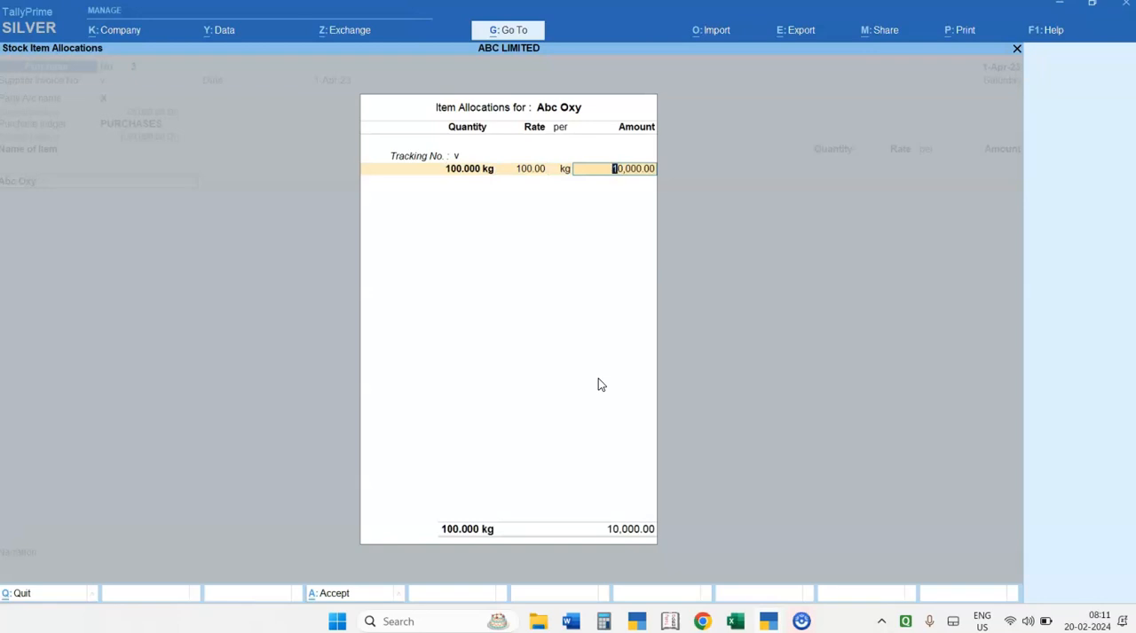
key("Return")
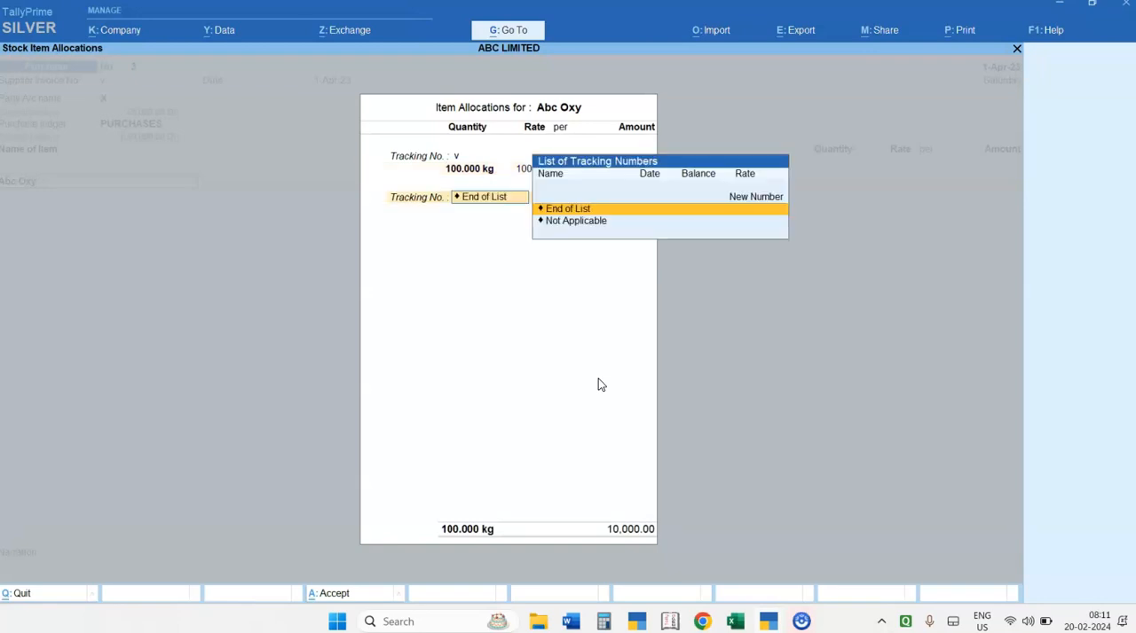
key("Return")
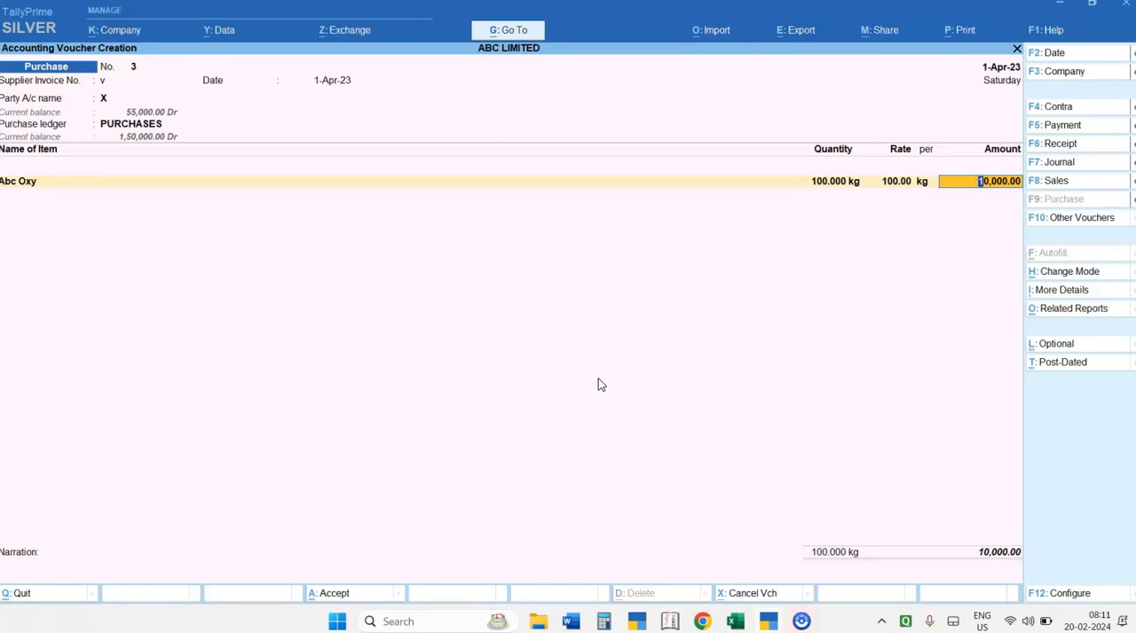
key("Return")
key("Return")
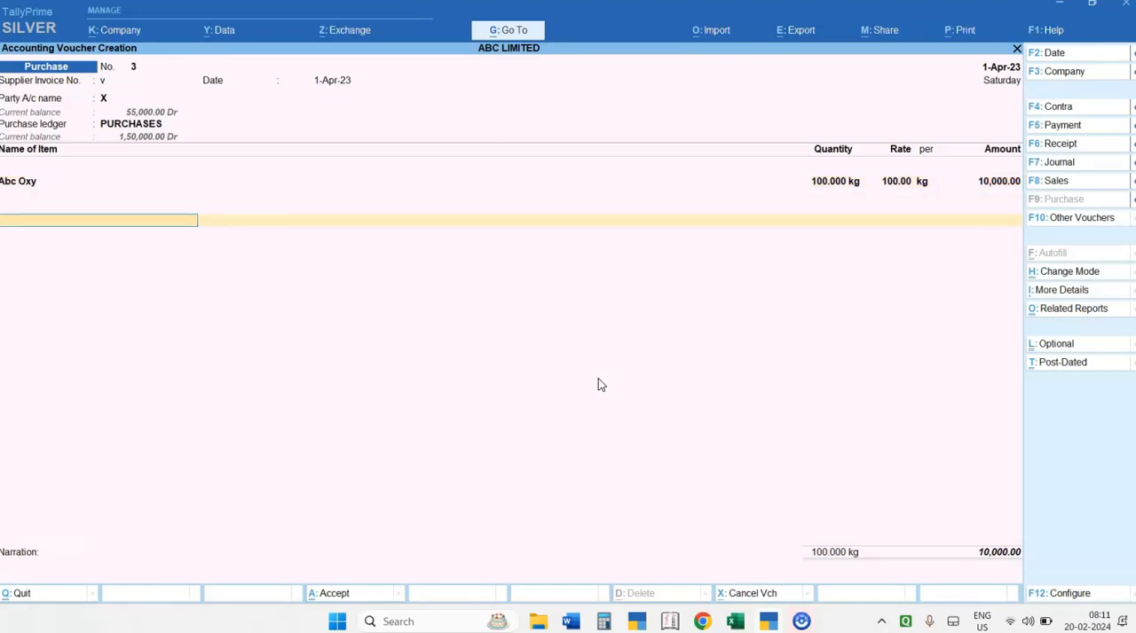
Add the Cgst and Sgst ledgers to the purchase voucher and accept it without a narration
type("Cg")
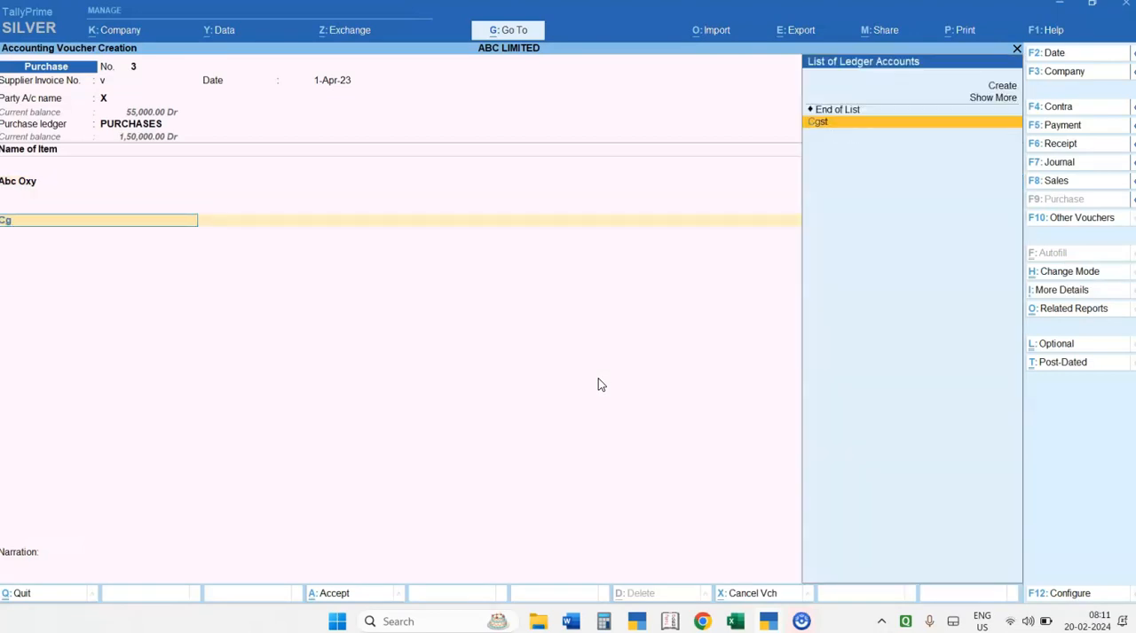
key("Return")
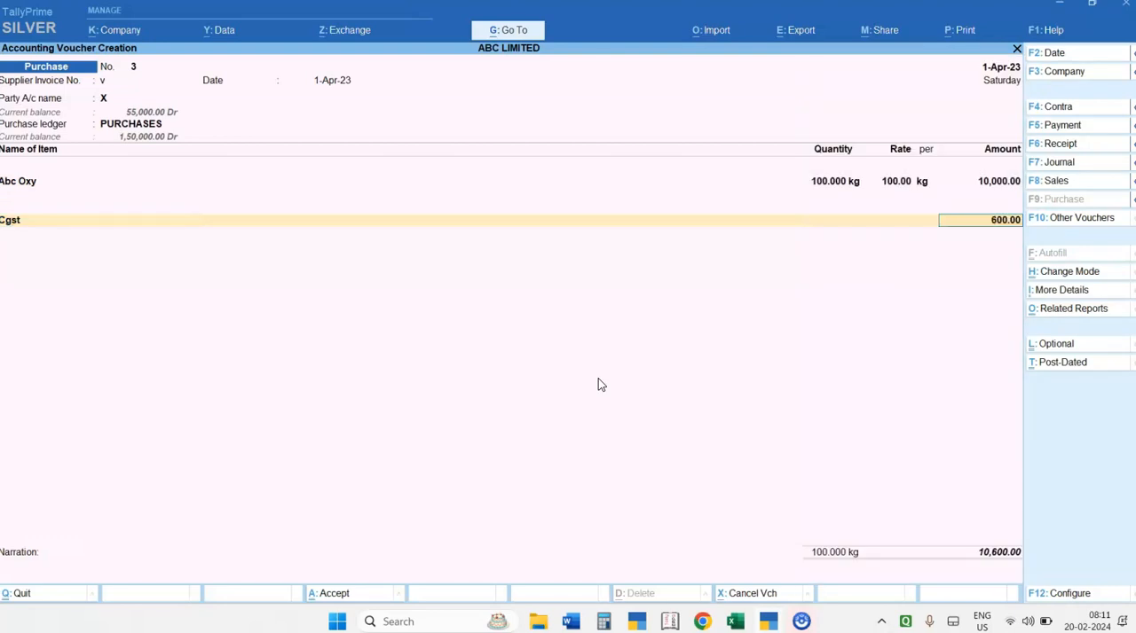
key("Return")
type("Sg")
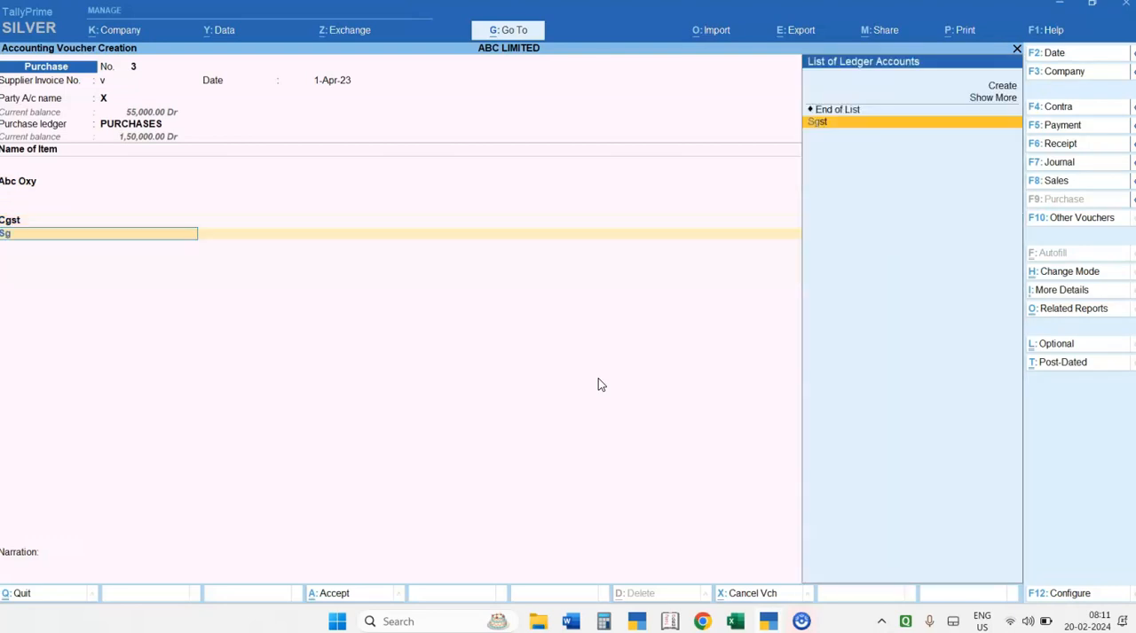
key("Return")
key("Return")
key("Return")
key("Return")
key("Return")
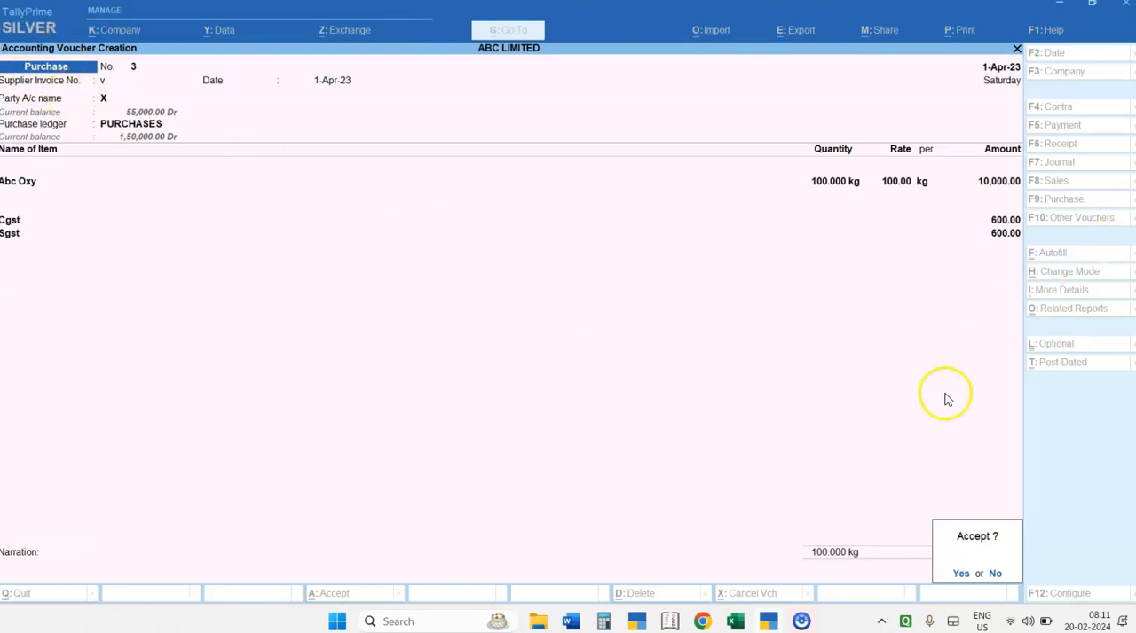
key("Return")
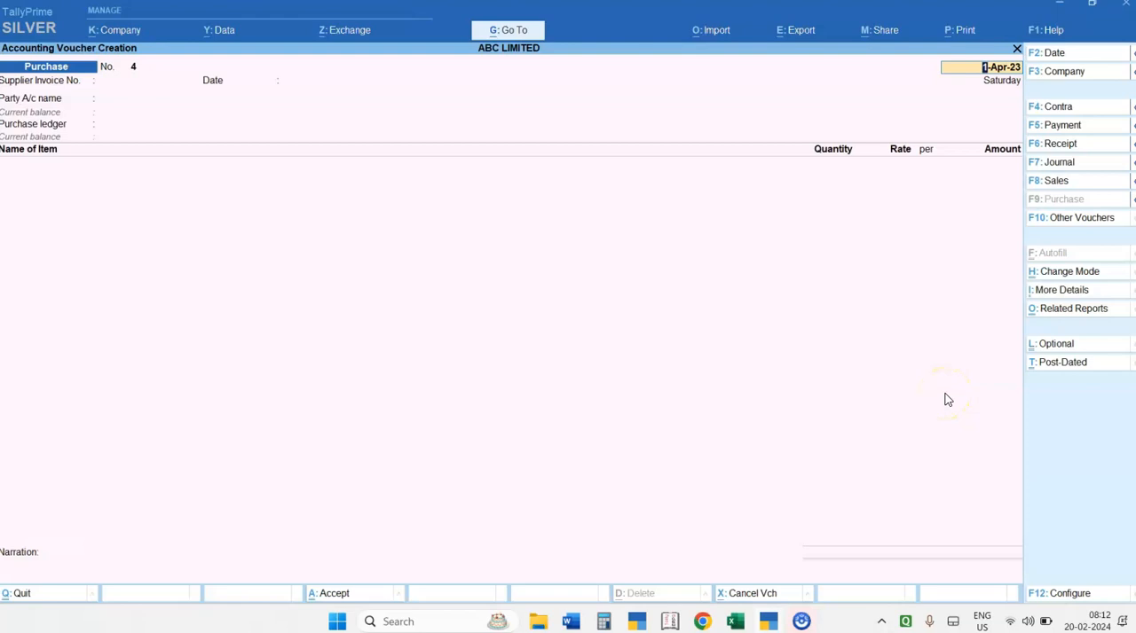
Change the mode of the new purchase voucher to As Voucher
left_click(1072, 274)
key("Down")
key("Down")
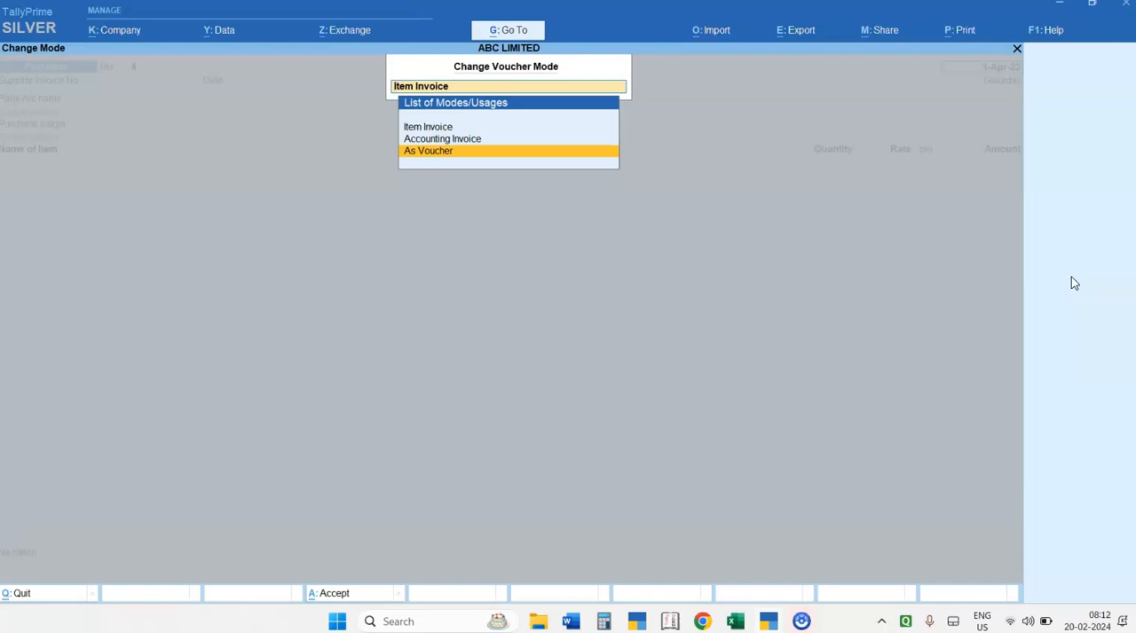
key("Return")
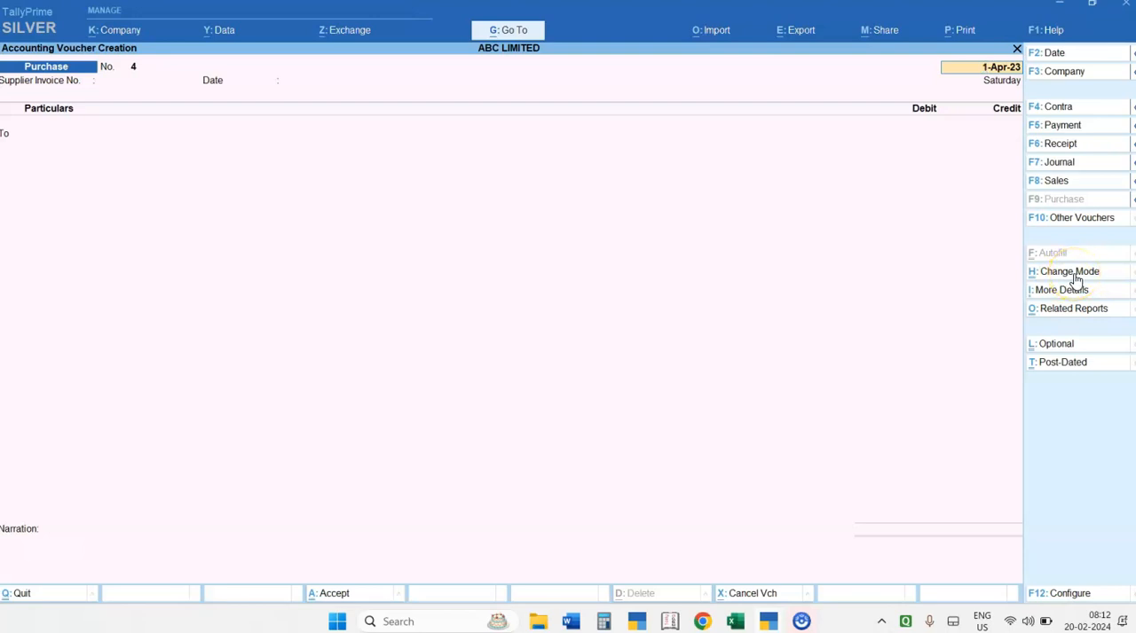
Keep the voucher date, leave the supplier invoice number and date blank, and choose ledger X as the credited party
key("Return")
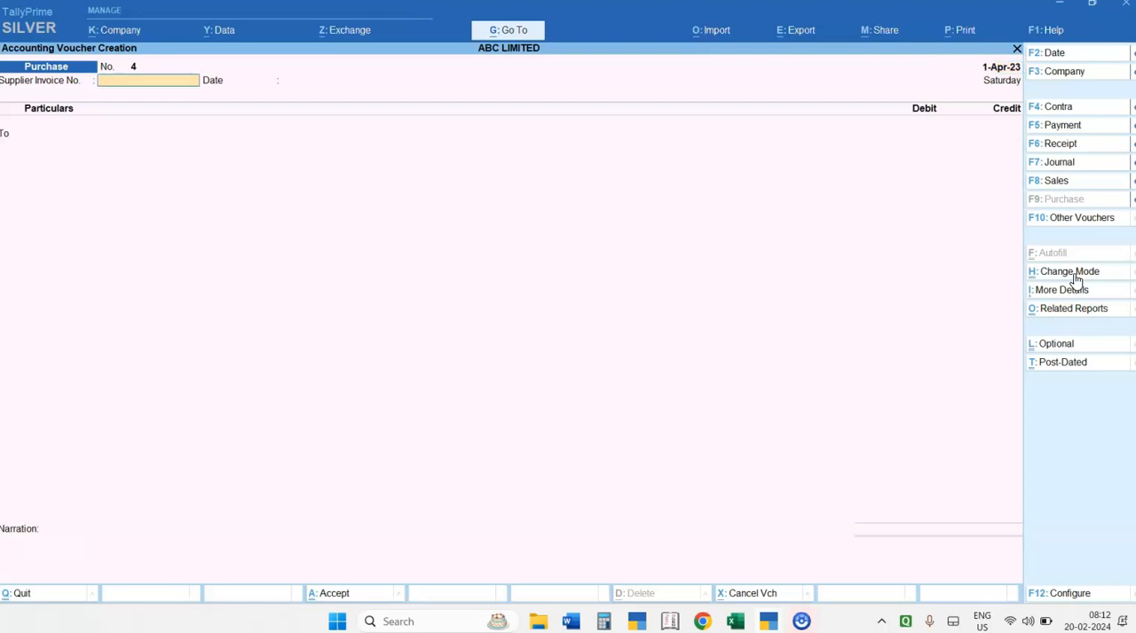
key("Return")
key("Return")
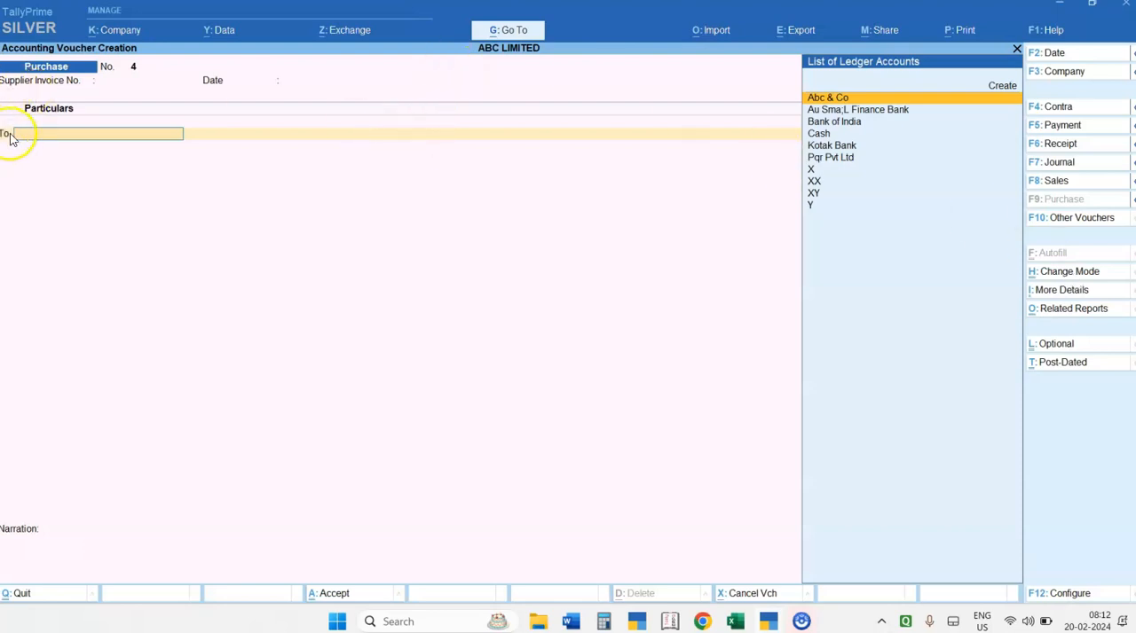
key("Down")
key("Down")
key("Down")
key("Down")
key("Down")
key("Down")
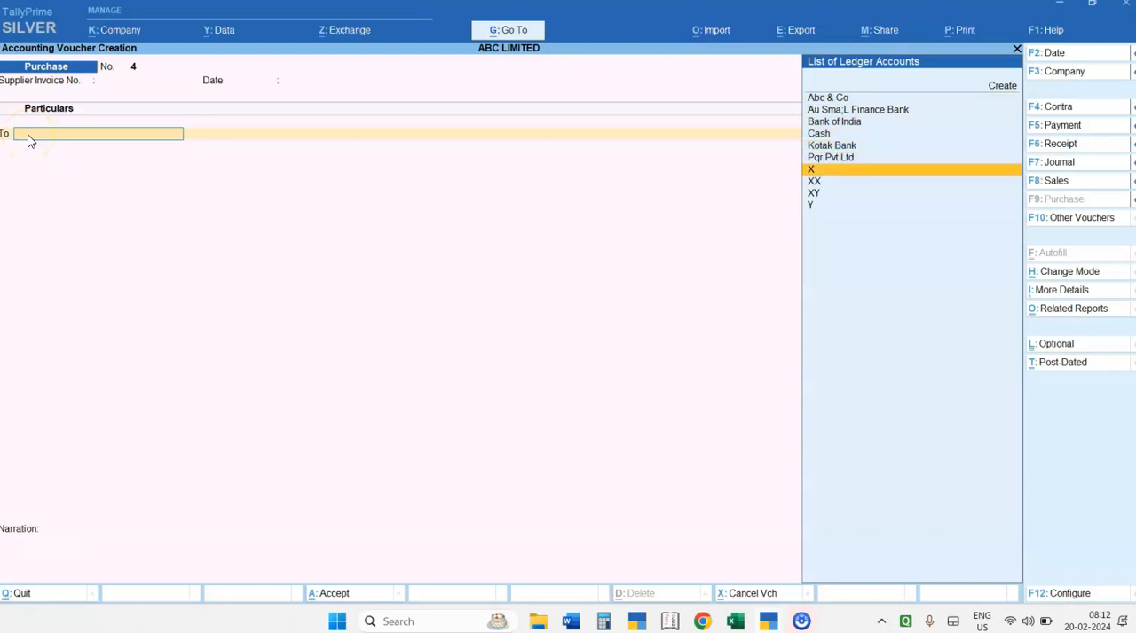
key("Return")
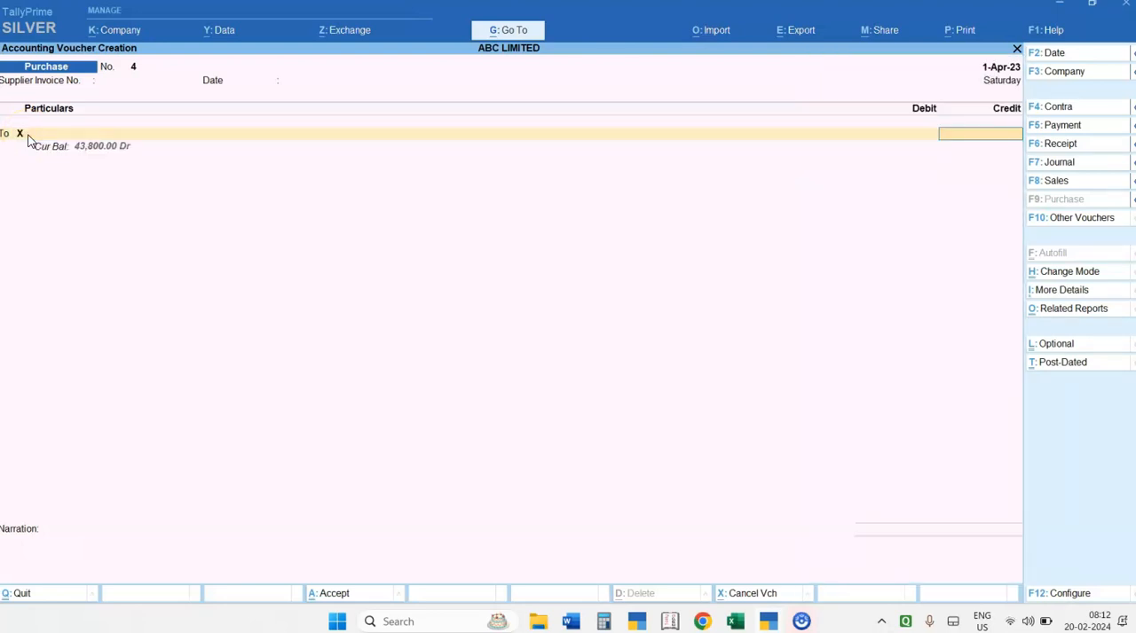
Check the purchase details in the Word document, then calculate 100*100 and 10000*1.12 with TallyPrime's built-in calculator
key("alt+Tab")
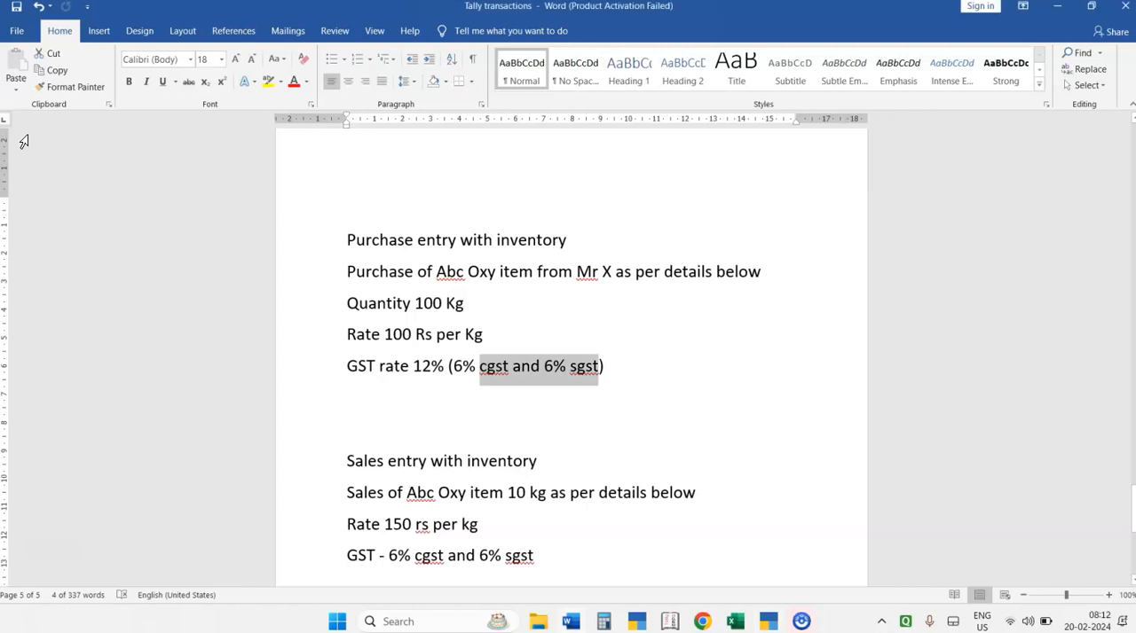
key("alt+Tab")
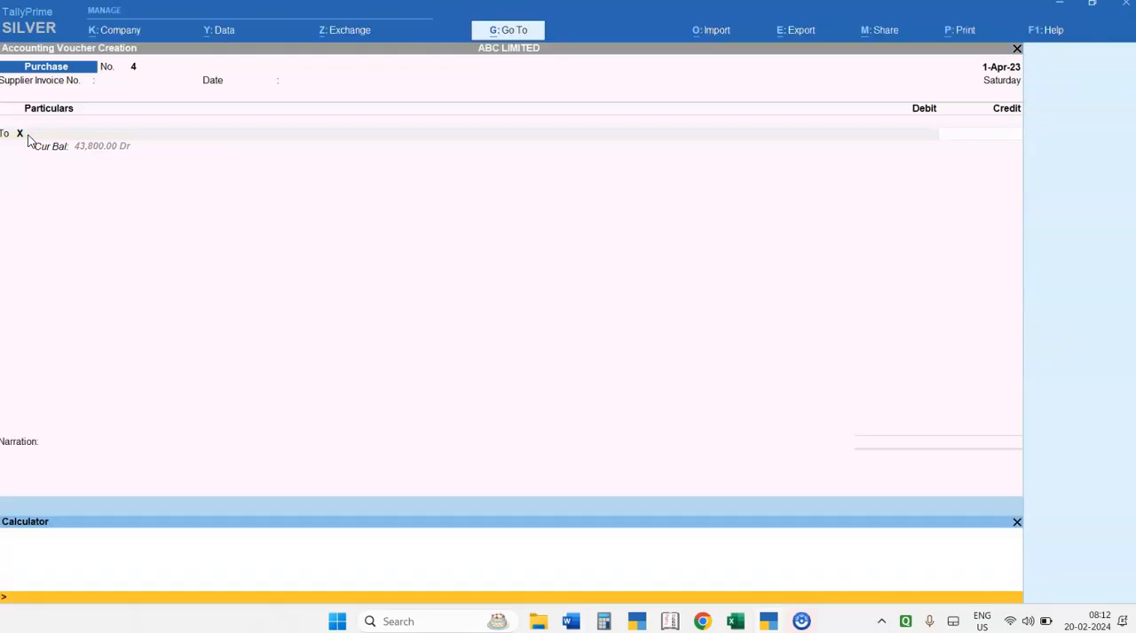
type("100*100")
key("Return")
type("10000")
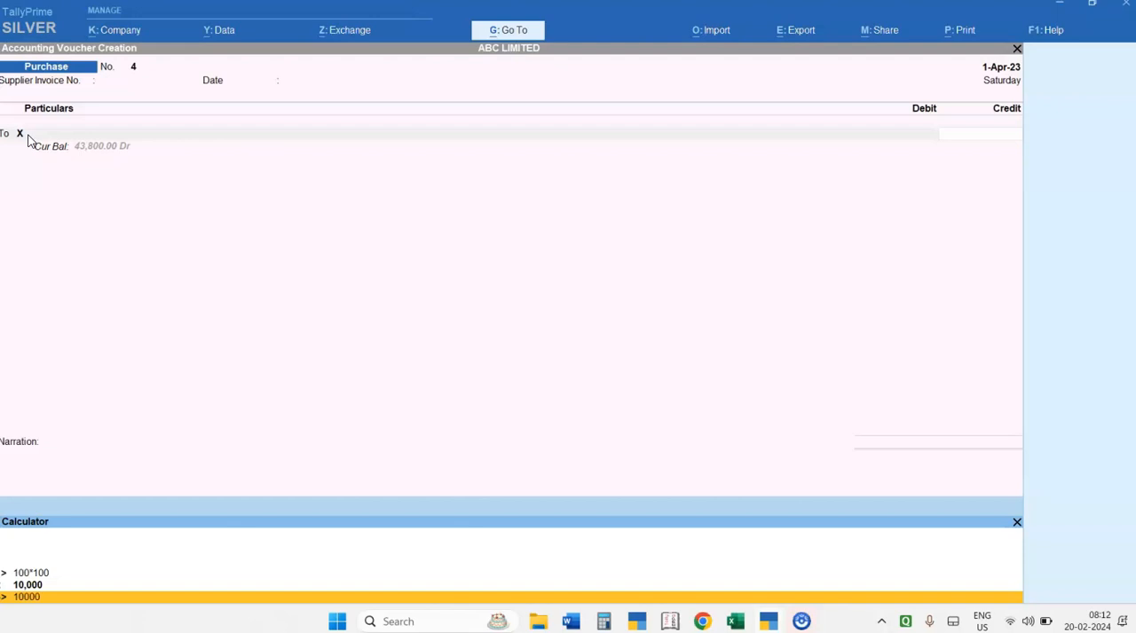
type("*1.12")
key("Return")
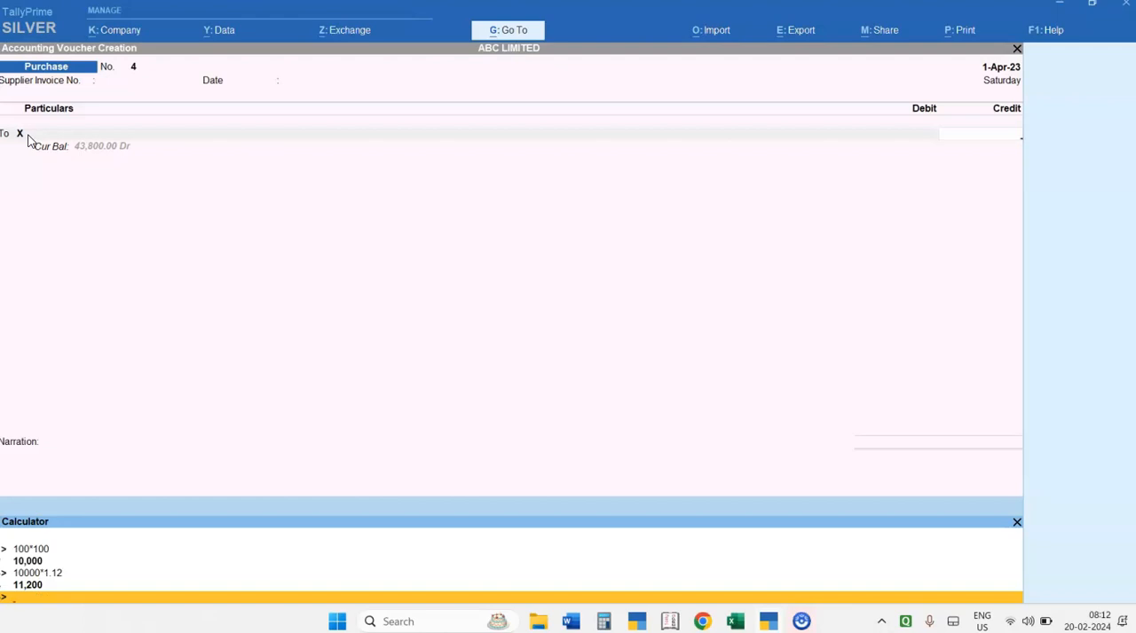
Credit ledger X with 11200 and choose PURCHASES as the ledger to debit
key("ctrl+m")
type("11200")
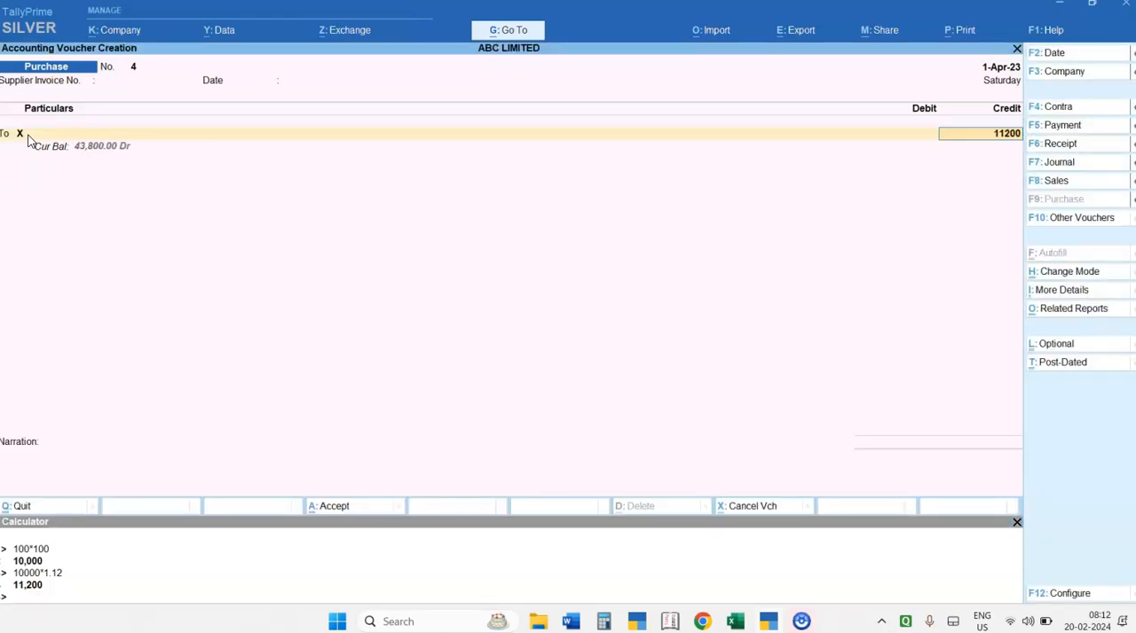
key("Return")
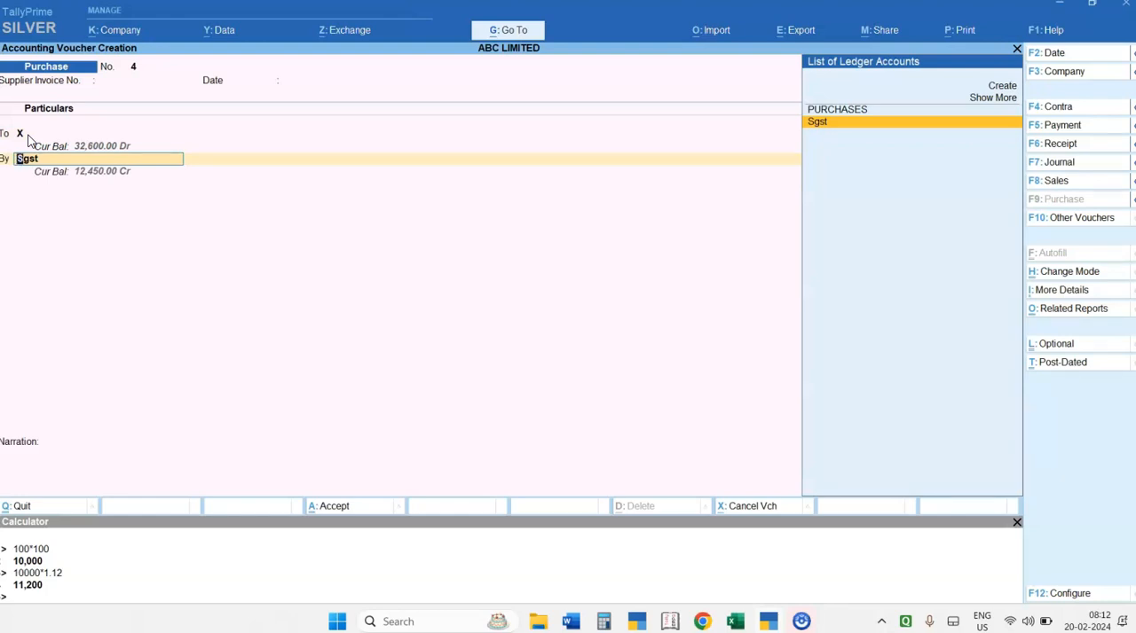
key("Up")
key("Return")
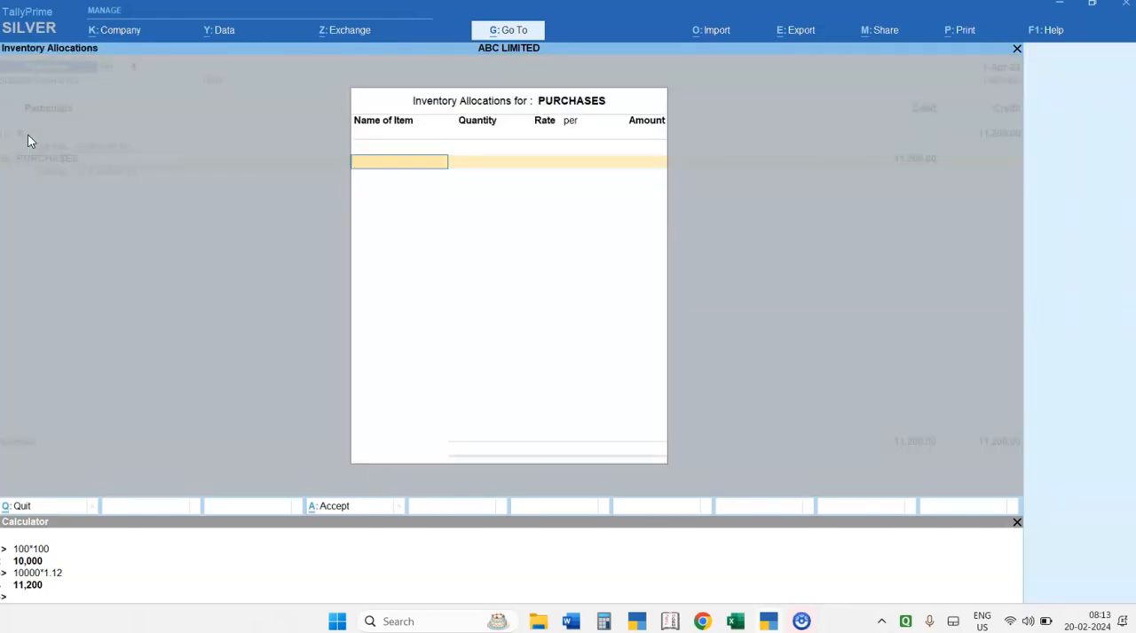
Add the stock item Abc Oxy to the inventory allocations for PURCHASES and assign it tracking number 4
type("Ab")
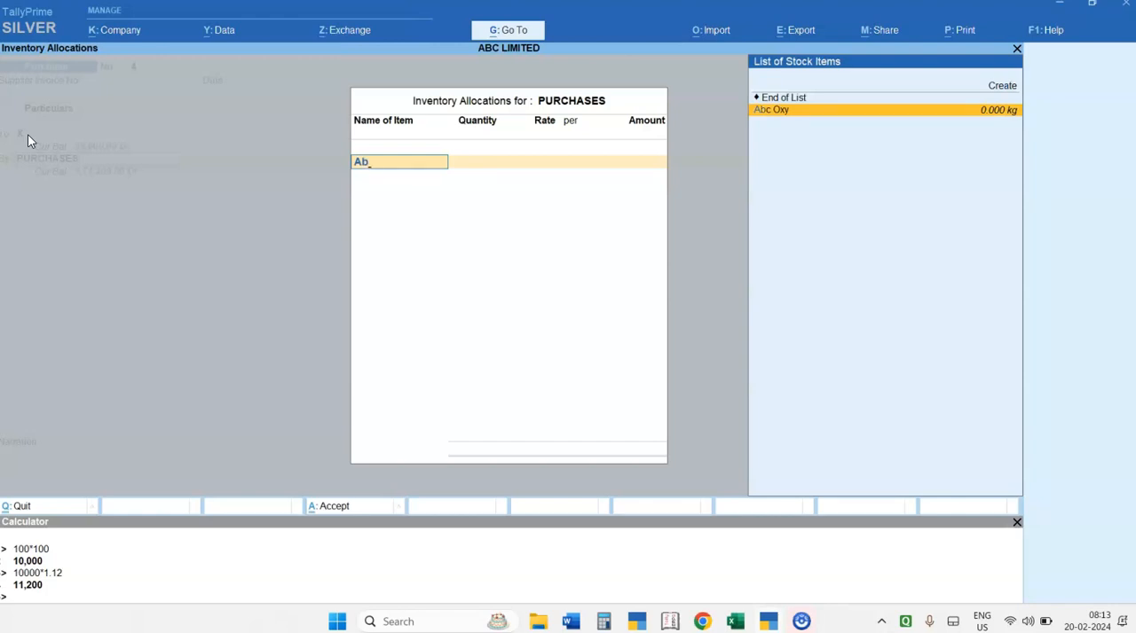
key("Return")
type("4")
key("Return")
Set Abc Oxy's quantity to 100 kg at a rate of 100 per kg and finish the inventory allocations
type("100")
key("Return")
type("100")
key("Return")
key("Return")
key("Return")
key("Return")
key("Return")
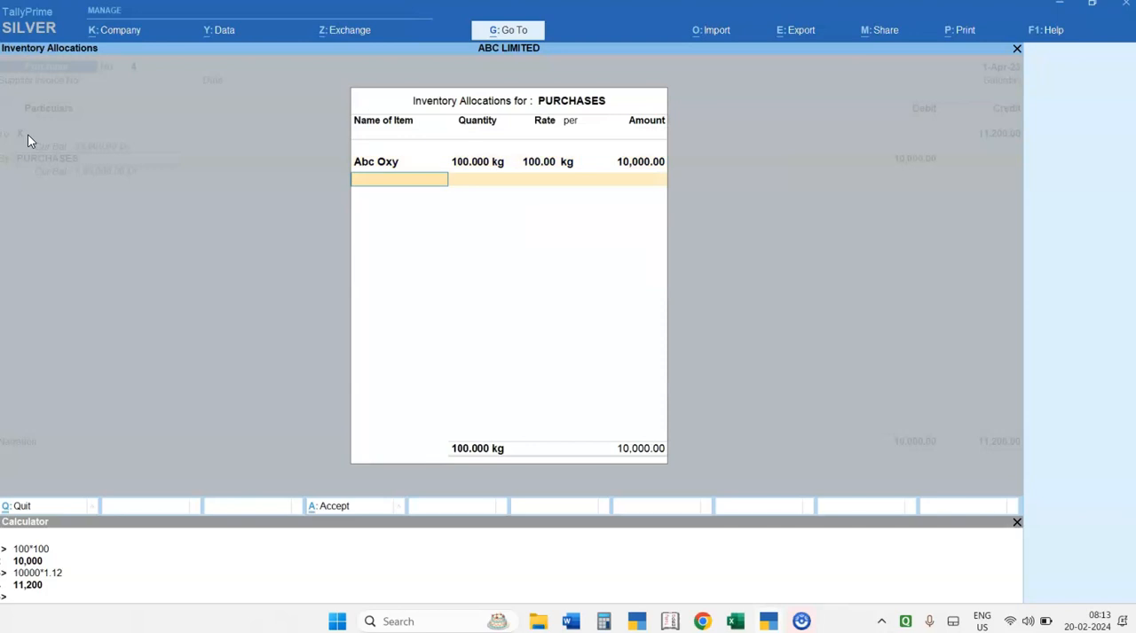
key("Return")
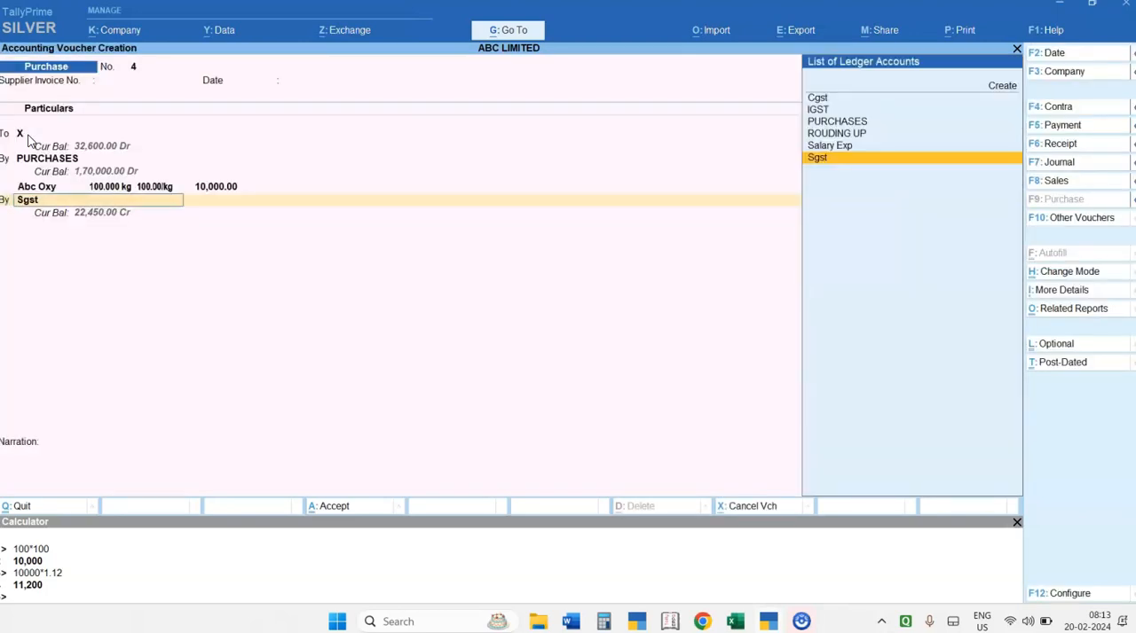
Debit the Cgst ledger with 600 in the purchase voucher
key("Up")
key("Up")
key("Up")
key("Up")
key("Up")
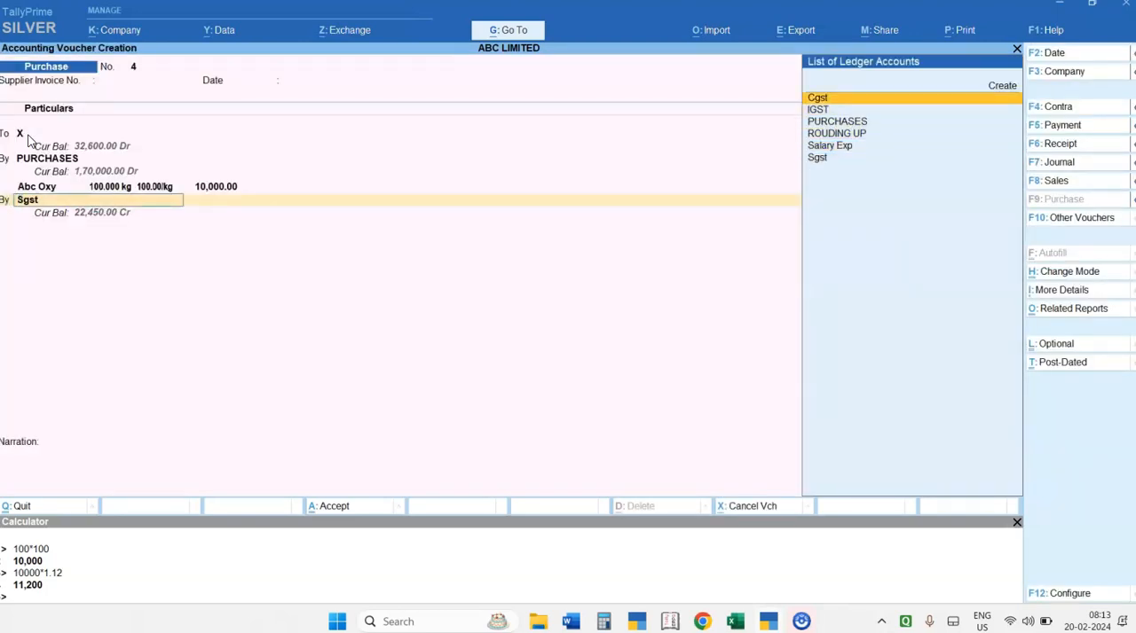
key("Return")
type("600")
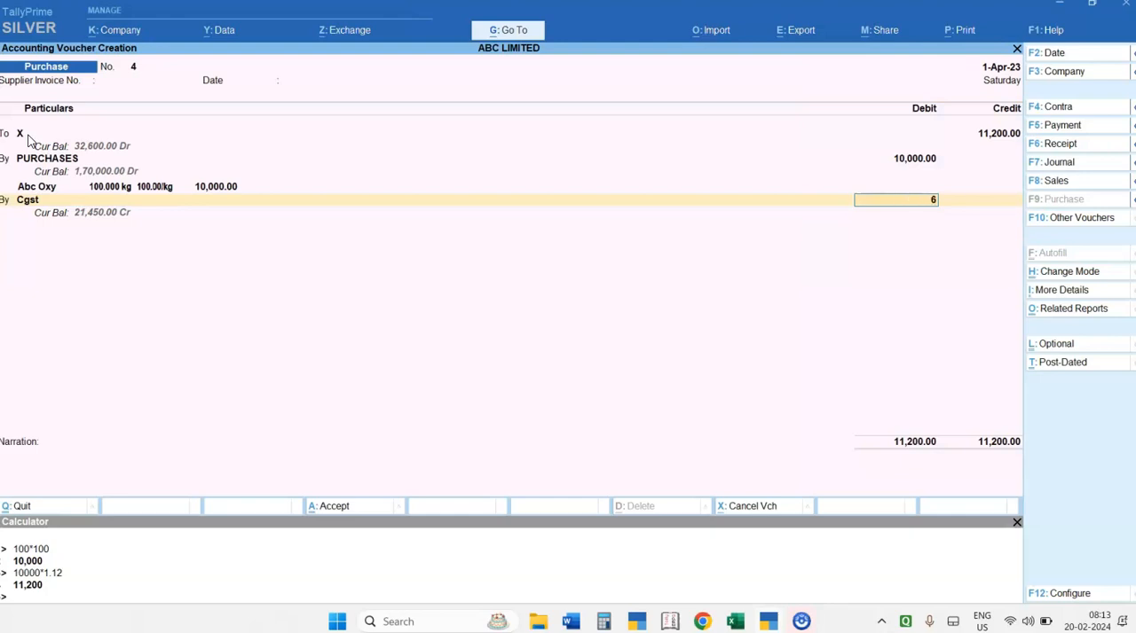
key("Return")
Debit the Sgst ledger with 600 and accept the purchase voucher without a narration
type("sg")
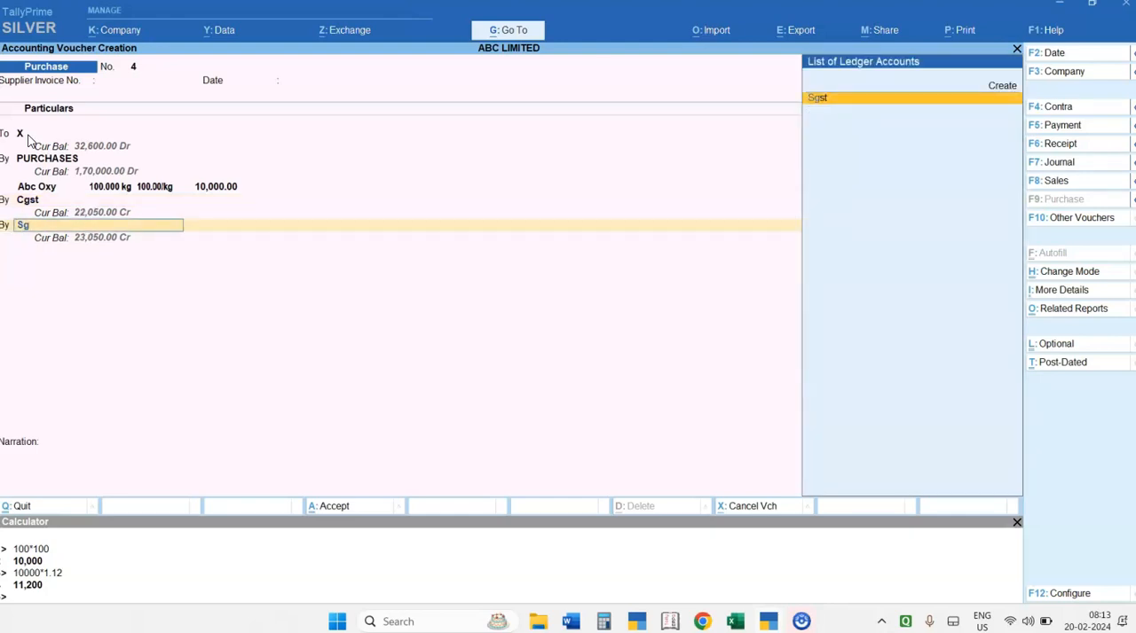
key("Return")
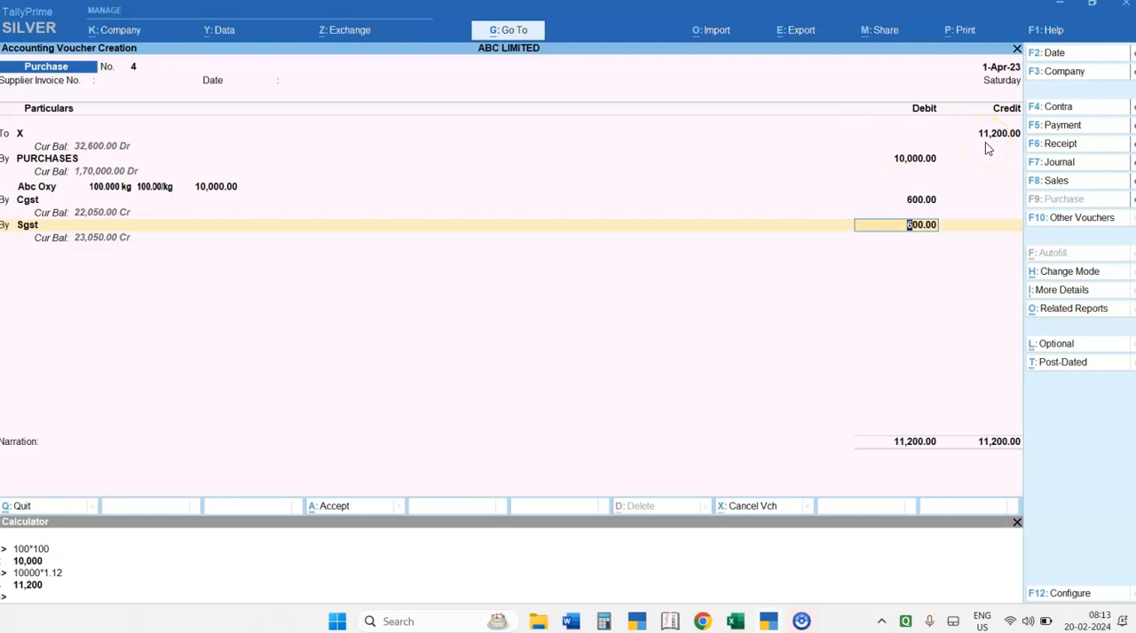
key("Return")
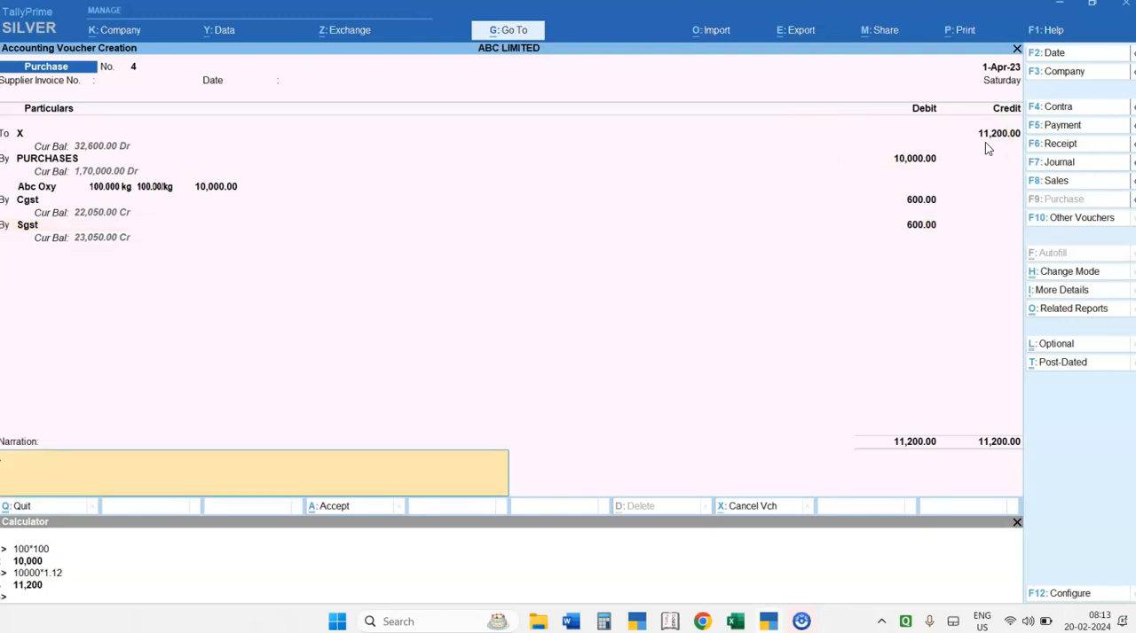
key("Return")
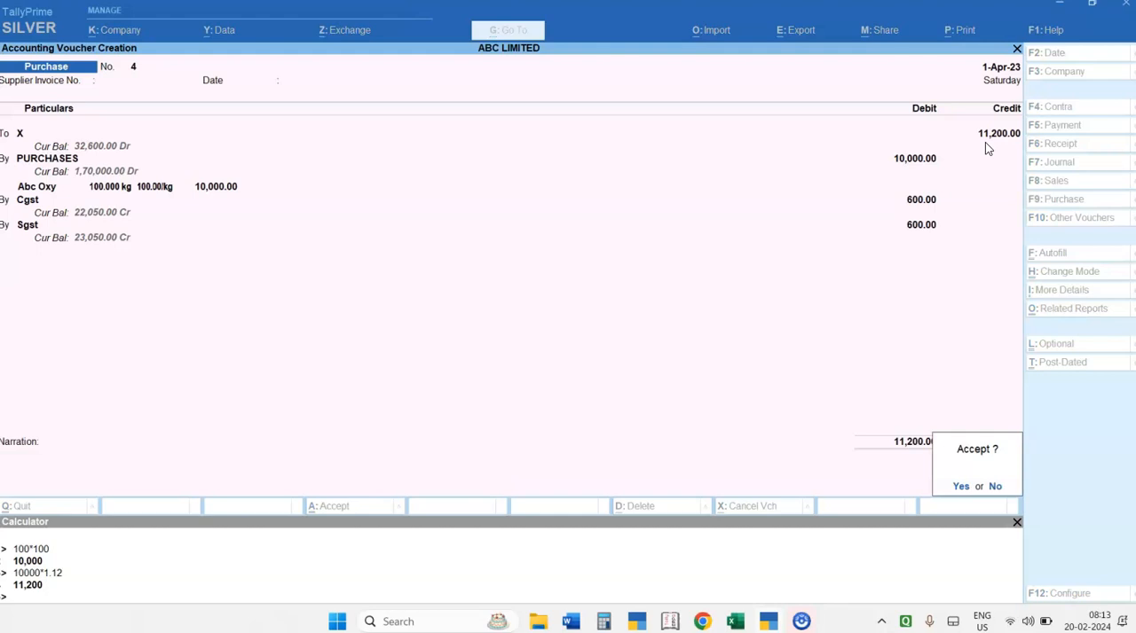
key("Return")
Open the voucher mode choices for the new purchase voucher and highlight Item Invoice
left_click(1071, 273)
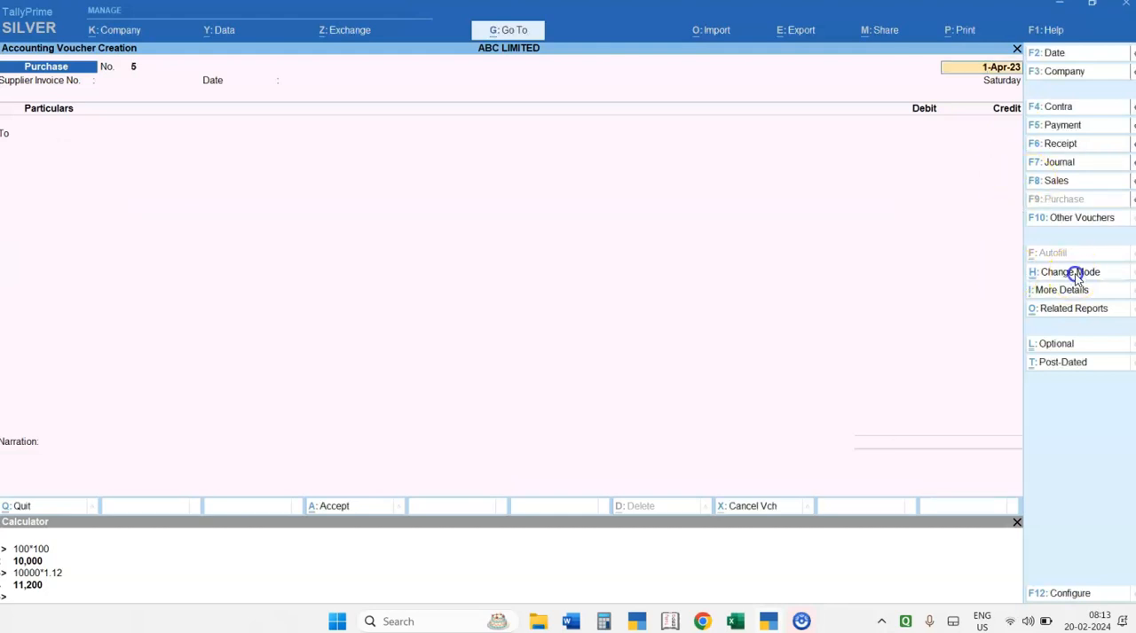
key("Up")
key("Up")
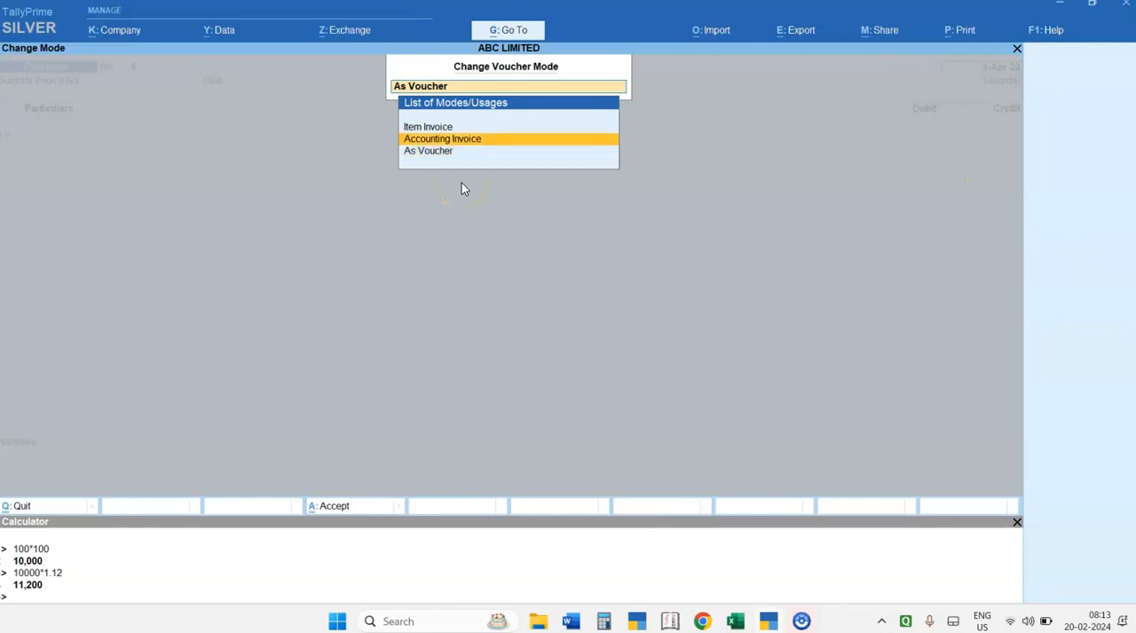
key("Down")
key("Down")
key("Up")
key("Up")
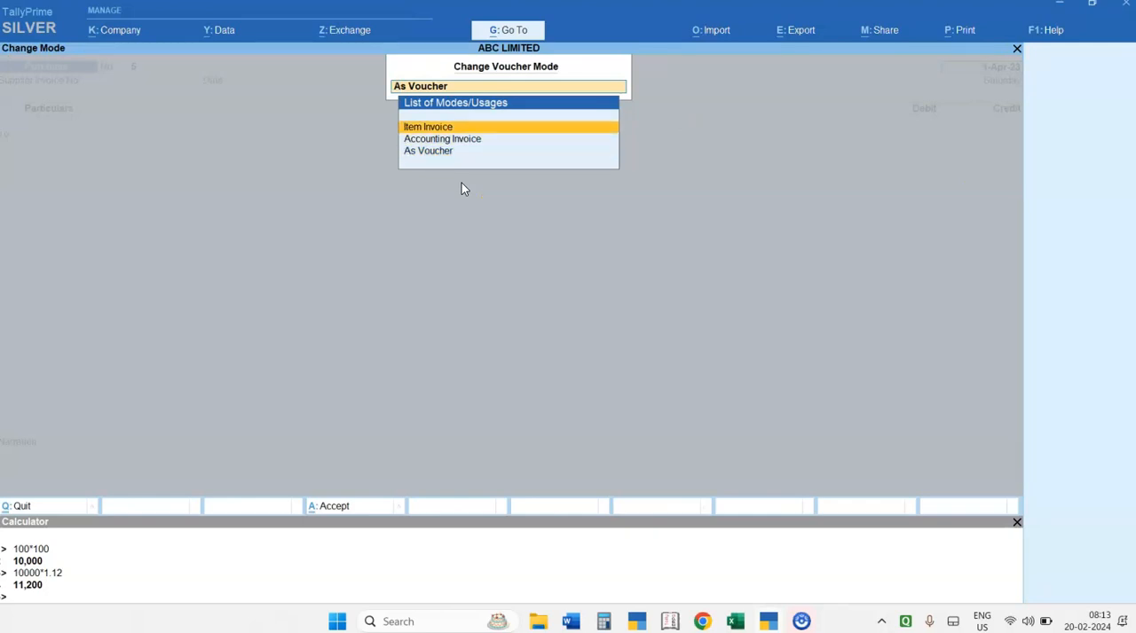